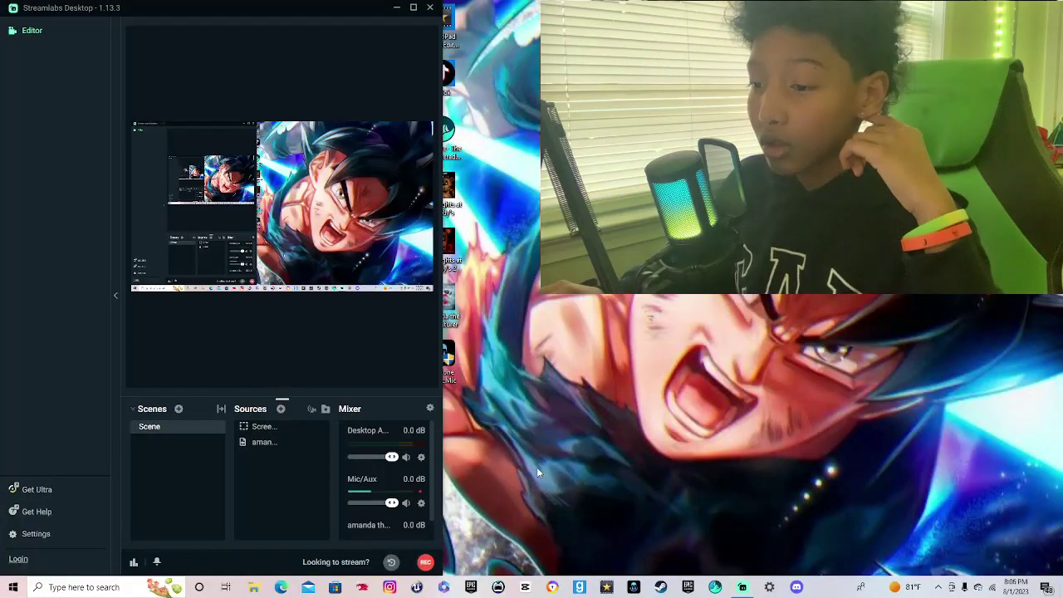
Step: Minimize Streamlabs, launch VideoPad, dismiss the free-version licence prompt and skip the start screen
{"action": "left_click", "coordinate": [397, 7]}
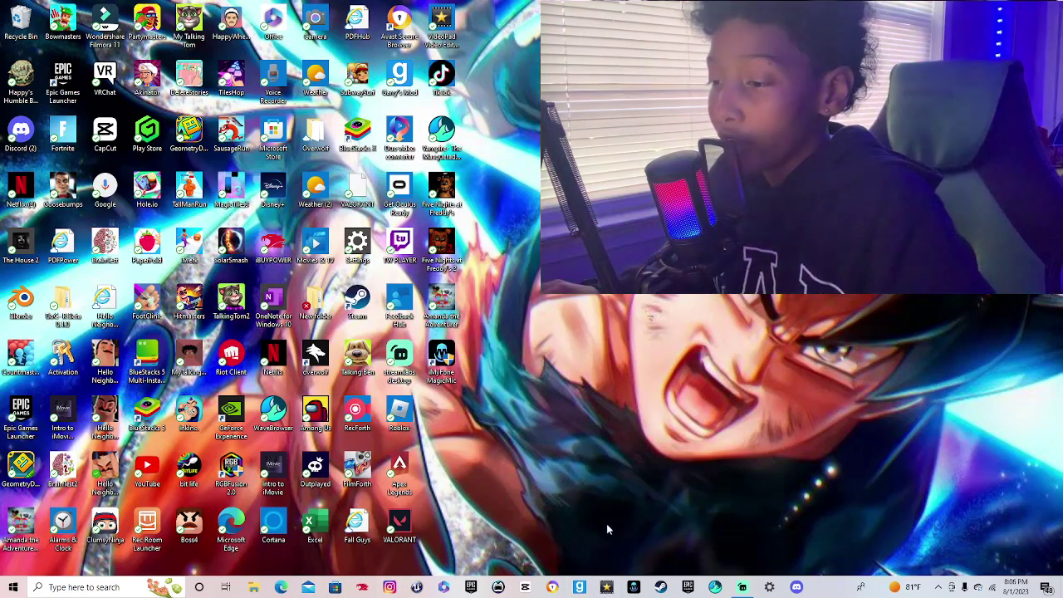
{"action": "left_click", "coordinate": [607, 588]}
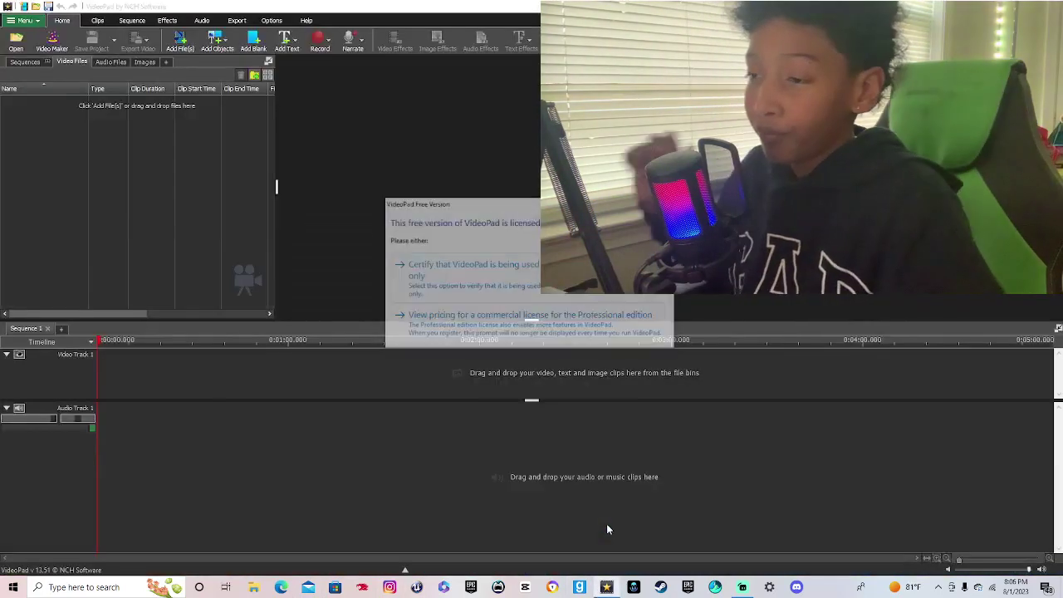
{"action": "left_click", "coordinate": [478, 287]}
{"action": "left_click", "coordinate": [351, 187]}
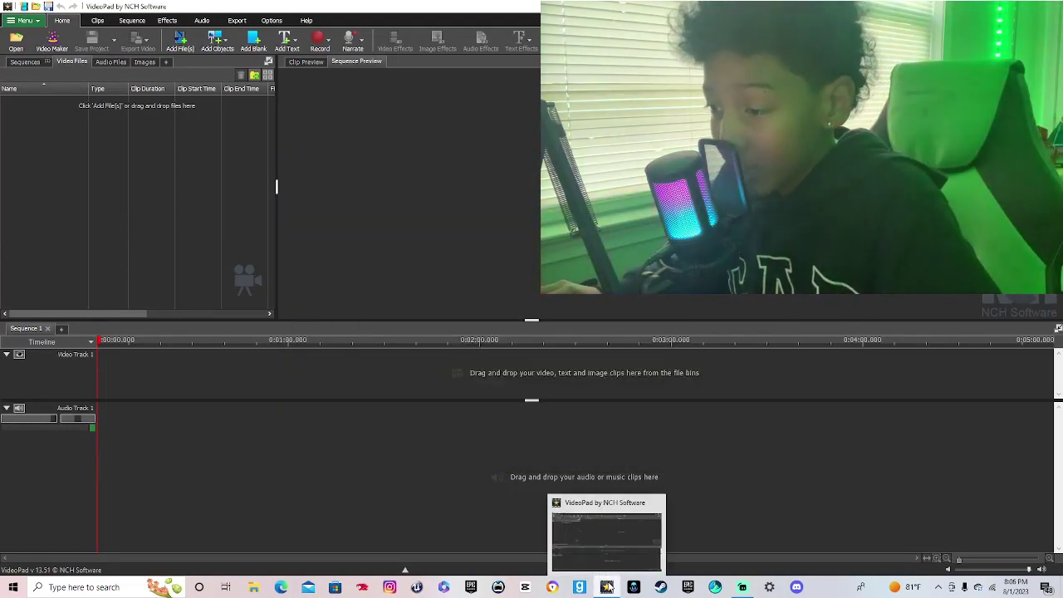
{"action": "left_click", "coordinate": [17, 41]}
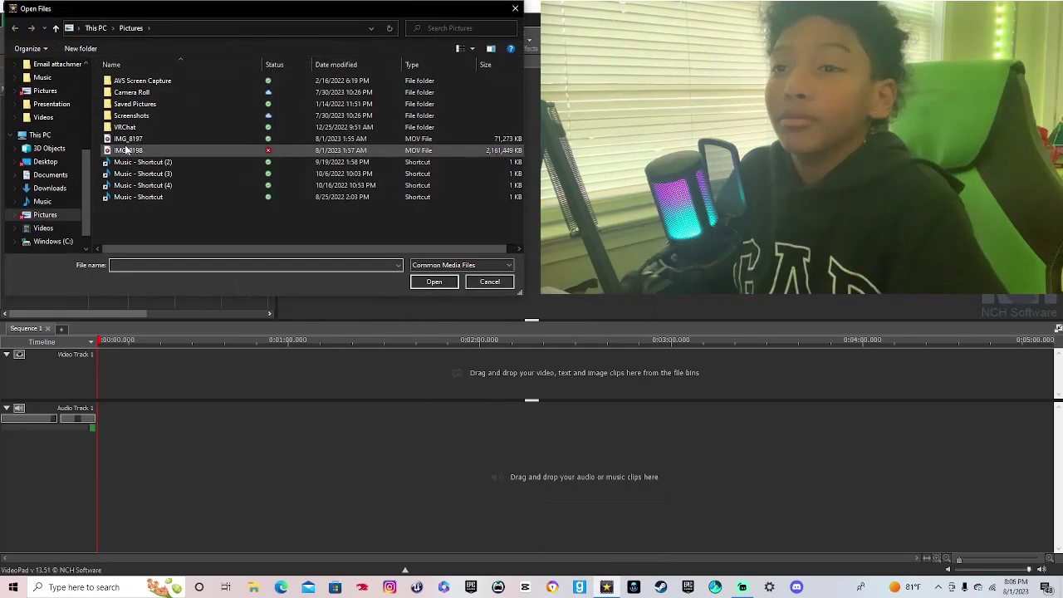
{"action": "left_click", "coordinate": [50, 229]}
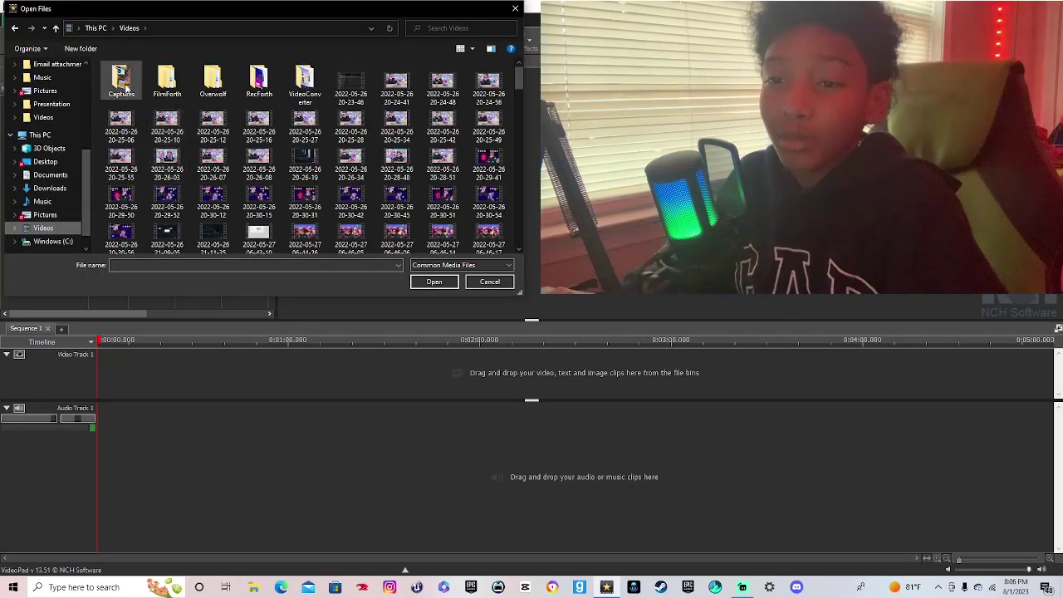
{"action": "double_click", "coordinate": [125, 79]}
{"action": "scroll", "coordinate": [337, 239], "scroll_direction": "down", "scroll_amount": 3}
{"action": "scroll", "coordinate": [338, 236], "scroll_direction": "down", "scroll_amount": 10}
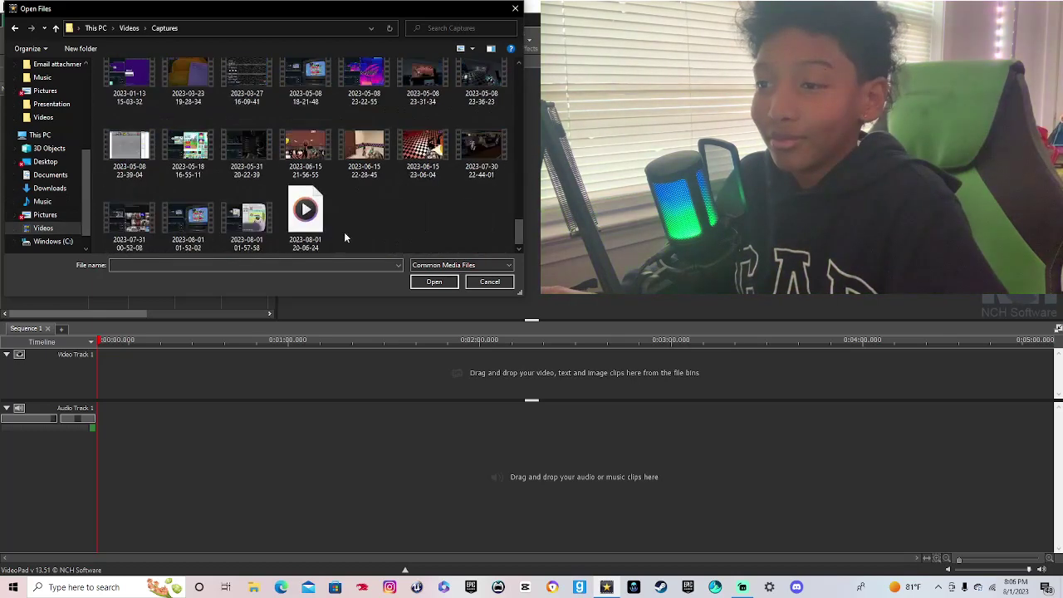
{"action": "double_click", "coordinate": [198, 216]}
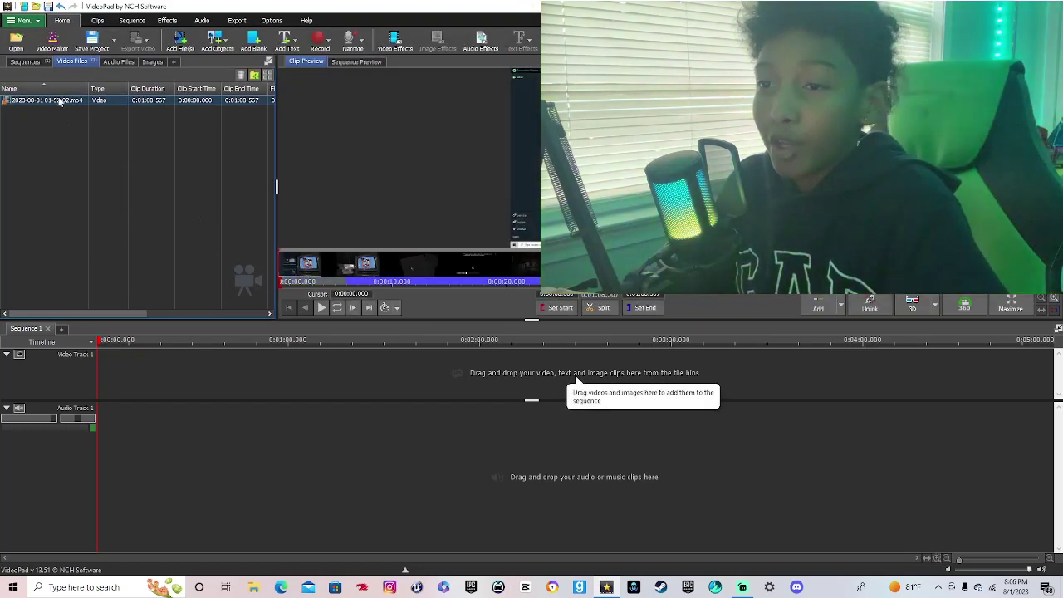
{"action": "left_click_drag", "start_coordinate": [141, 363], "coordinate": [143, 364]}
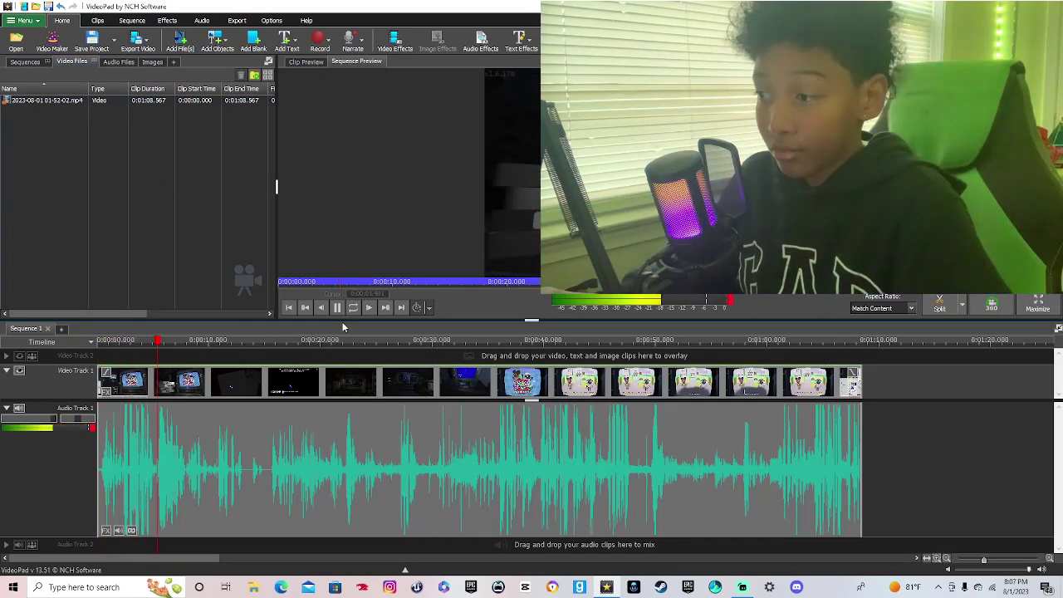
Step: Stop playback and cancel a second file import without adding anything
{"action": "key", "text": "space"}
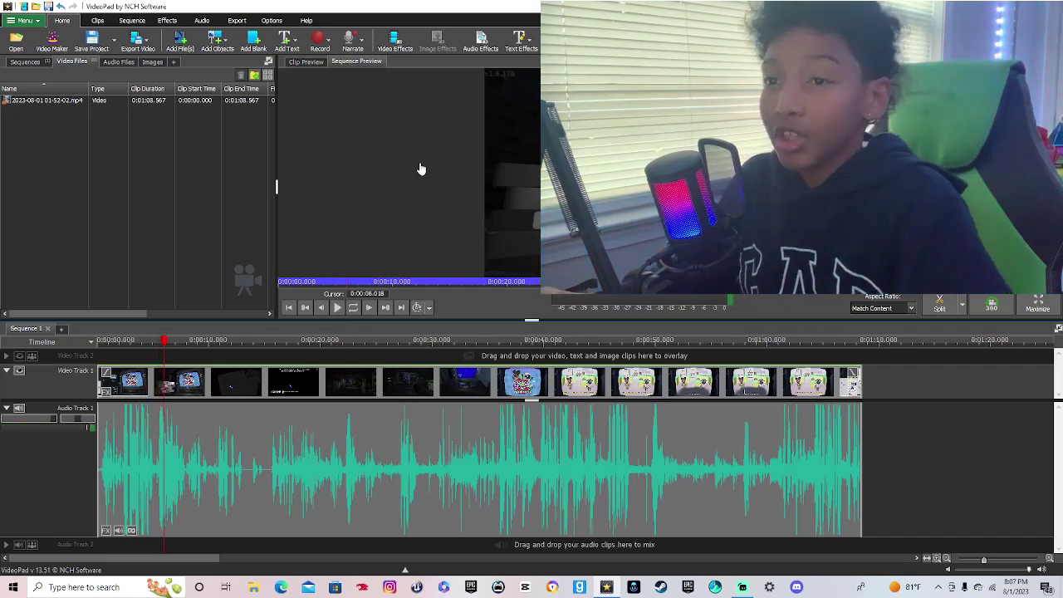
{"action": "left_click", "coordinate": [180, 39]}
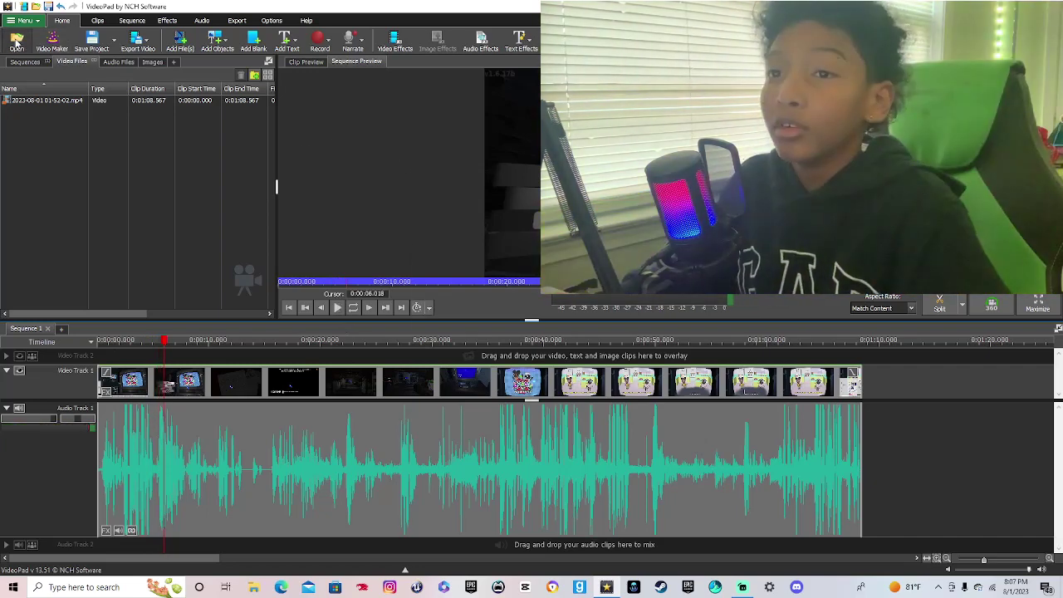
{"action": "left_click", "coordinate": [516, 10]}
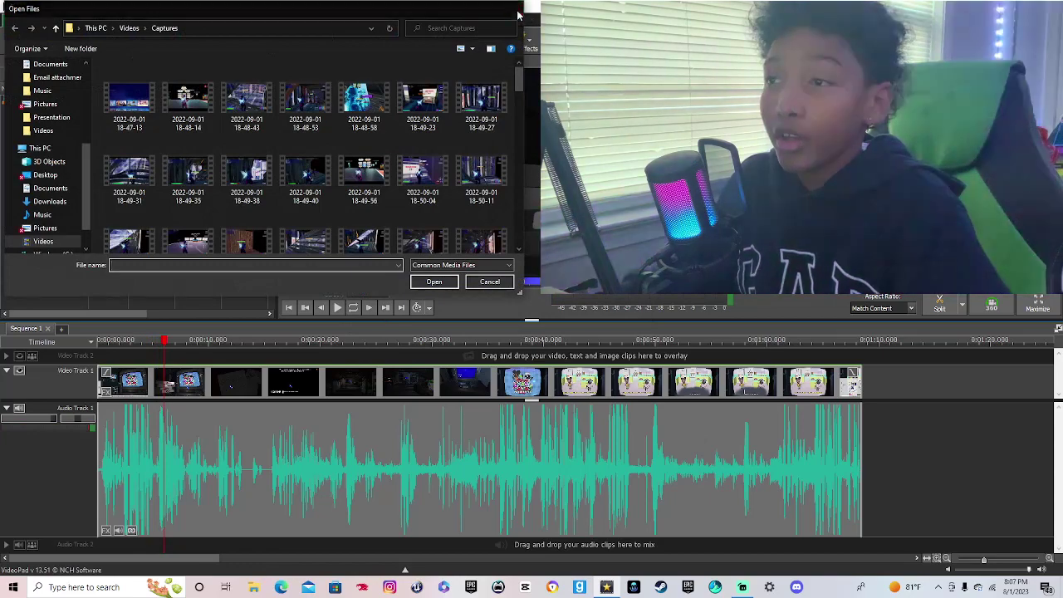
Step: Choose the Bold Branding intro template and set its title to DONKEYR
{"action": "left_click", "coordinate": [57, 47]}
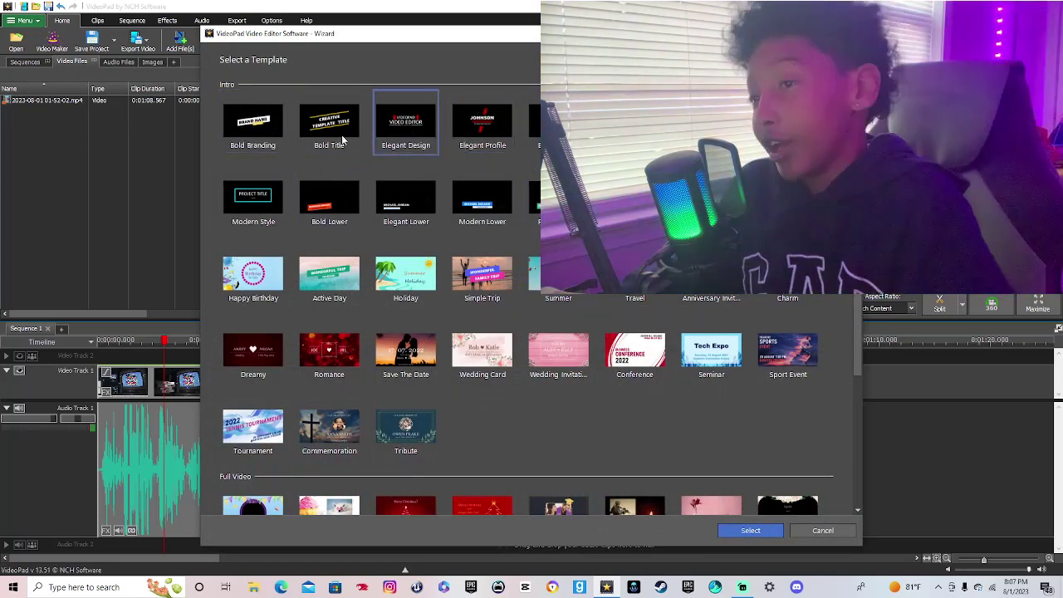
{"action": "double_click", "coordinate": [264, 139]}
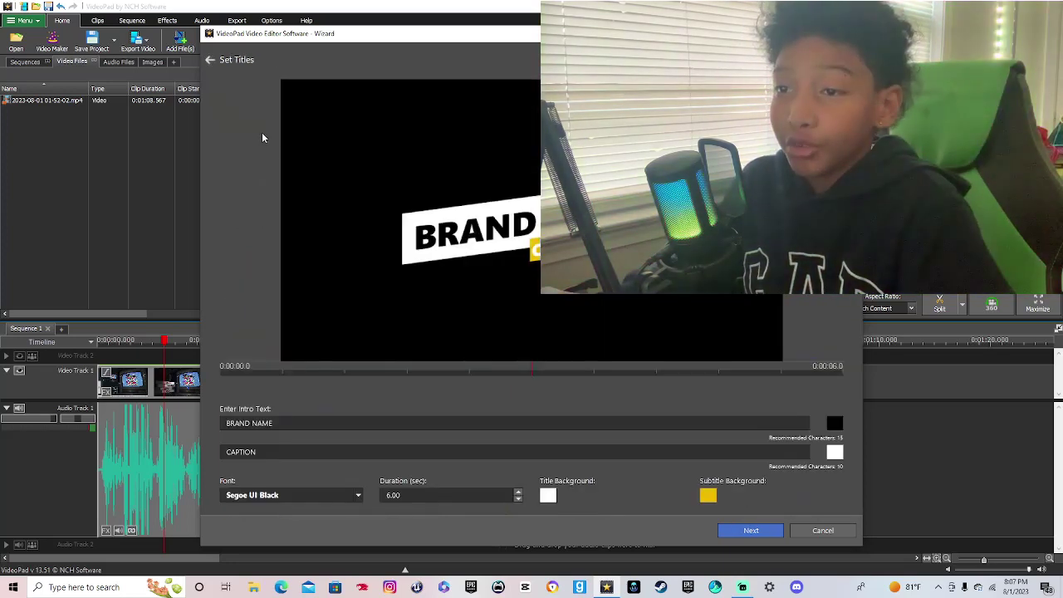
{"action": "key", "text": "ctrl+a"}
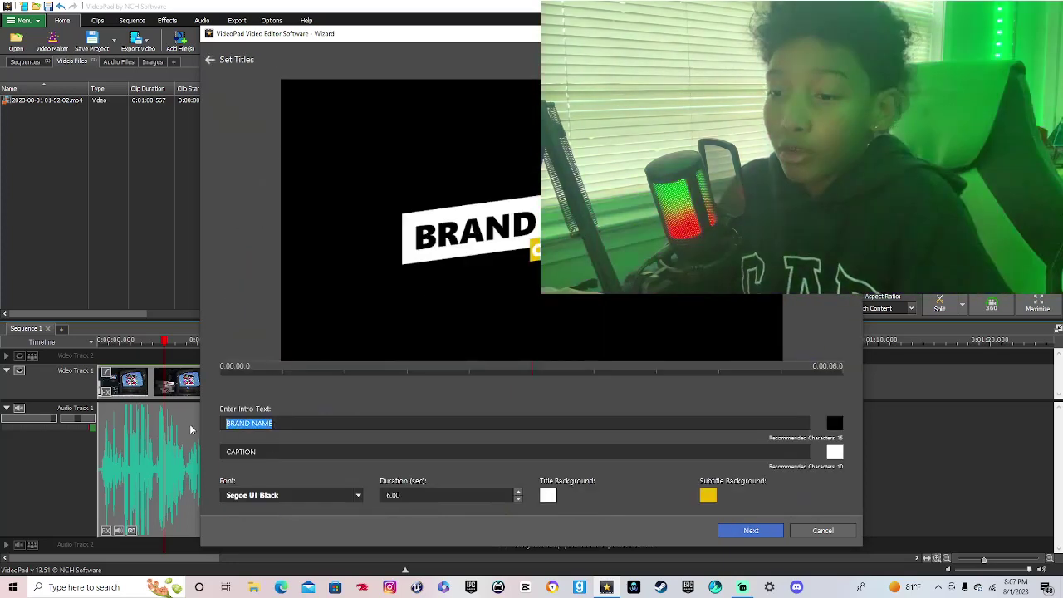
{"action": "left_click", "coordinate": [200, 428]}
{"action": "type", "text": "DON"}
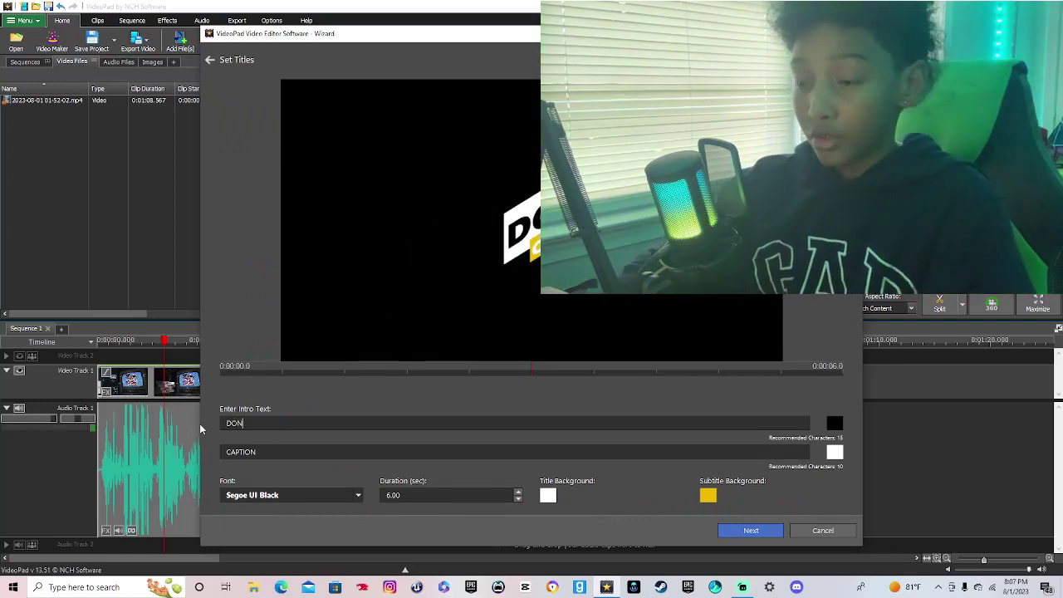
{"action": "type", "text": "KEYRPS"}
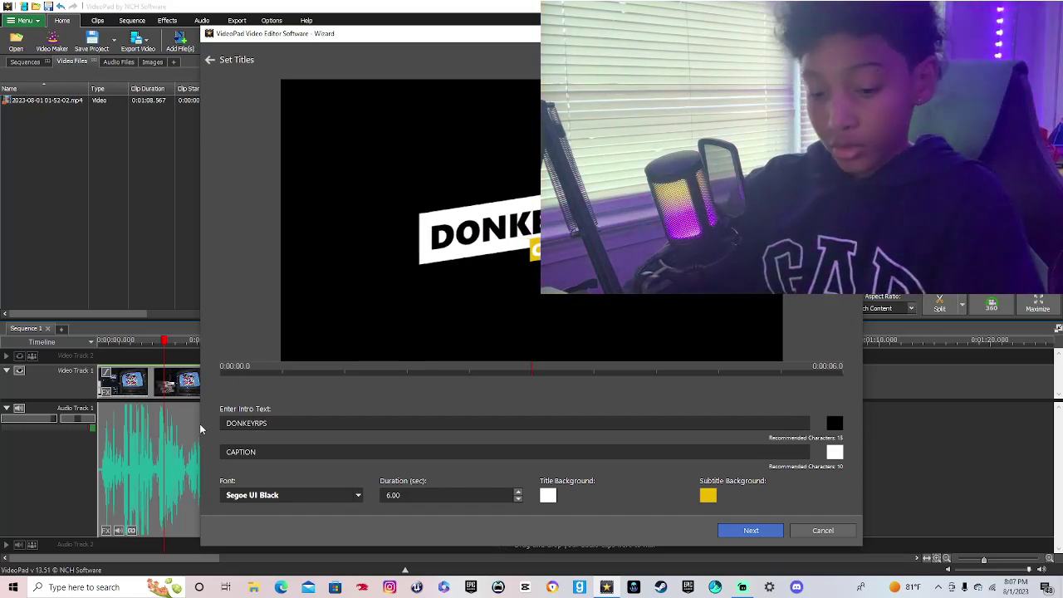
Step: Replace the CAPTION subtitle with an editor credit line, skip music and create the intro
{"action": "left_click_drag", "start_coordinate": [277, 454], "coordinate": [166, 451]}
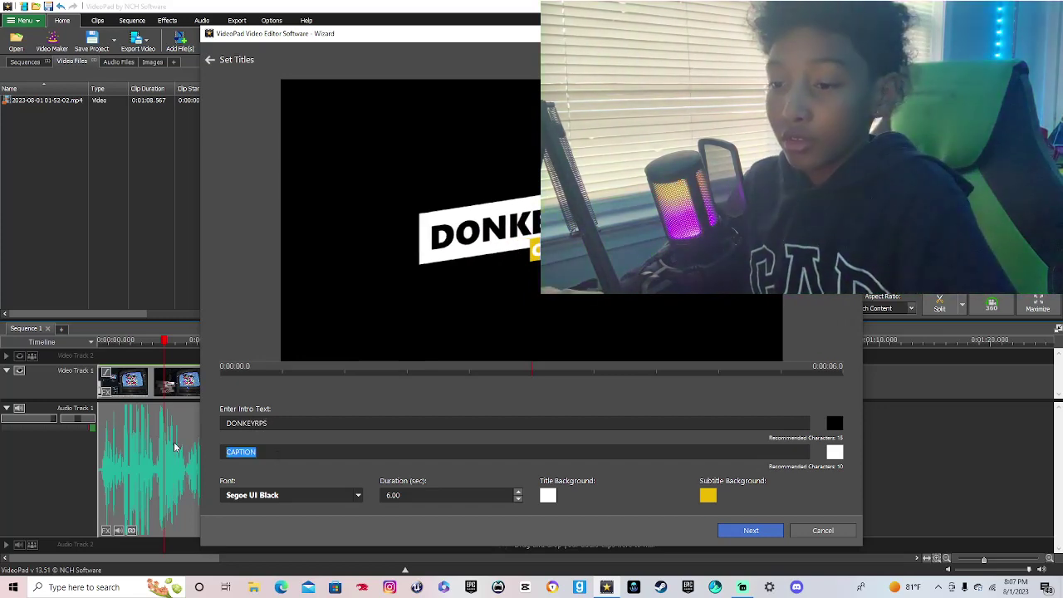
{"action": "left_click", "coordinate": [175, 447]}
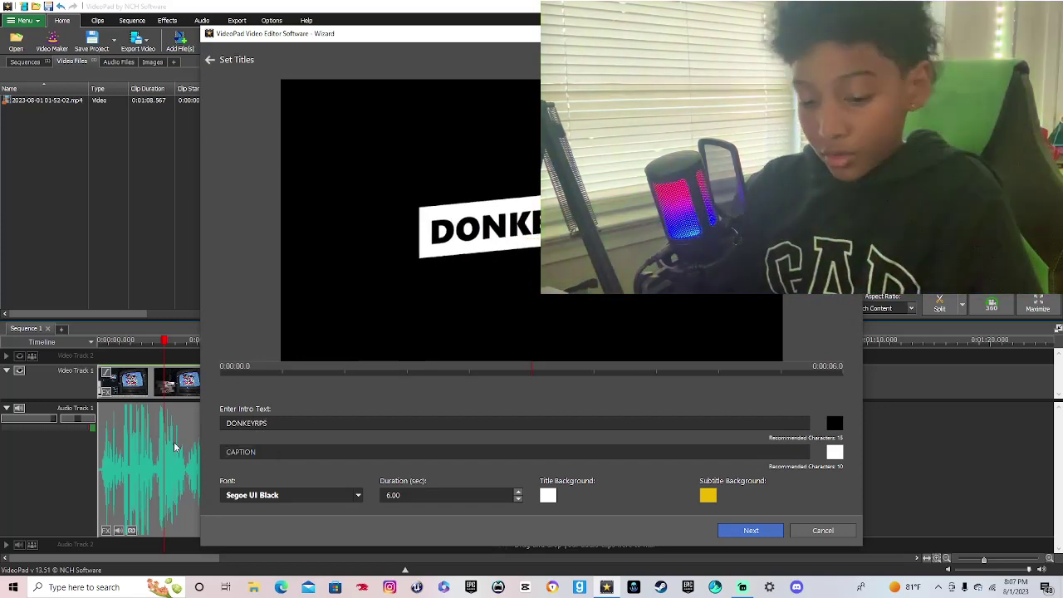
{"action": "type", "text": "editor"}
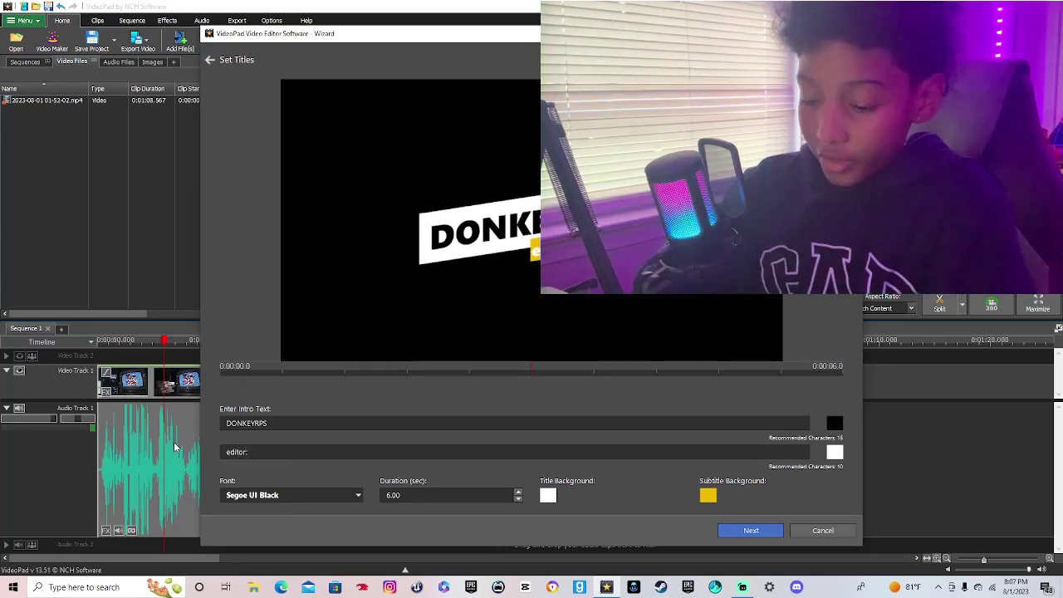
{"action": "type", "text": ":"}
{"action": "type", "text": "3"}
{"action": "type", "text": "o"}
{"action": "type", "text": "m"}
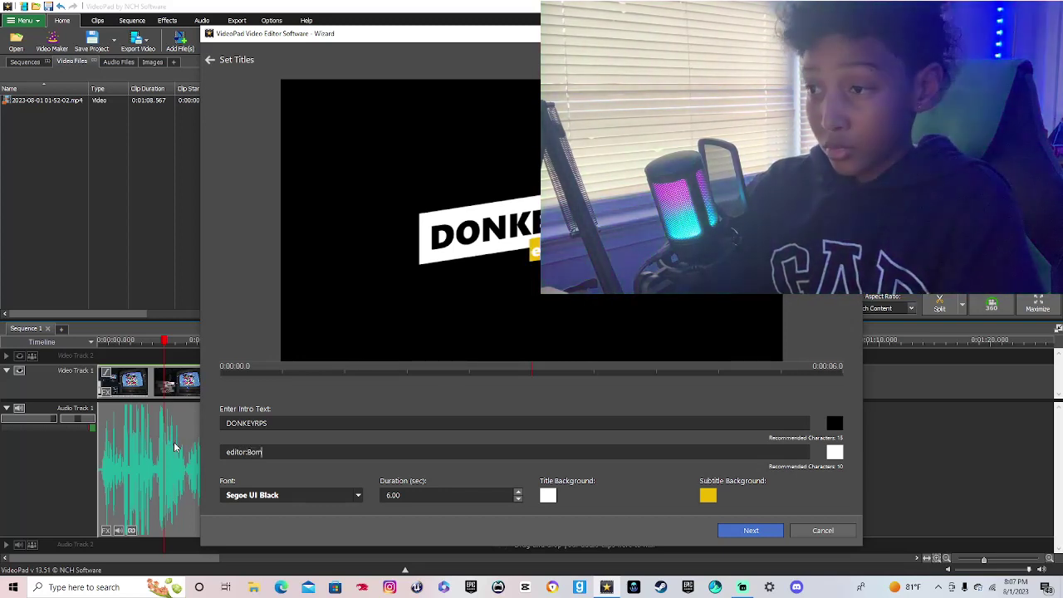
{"action": "type", "text": "bz"}
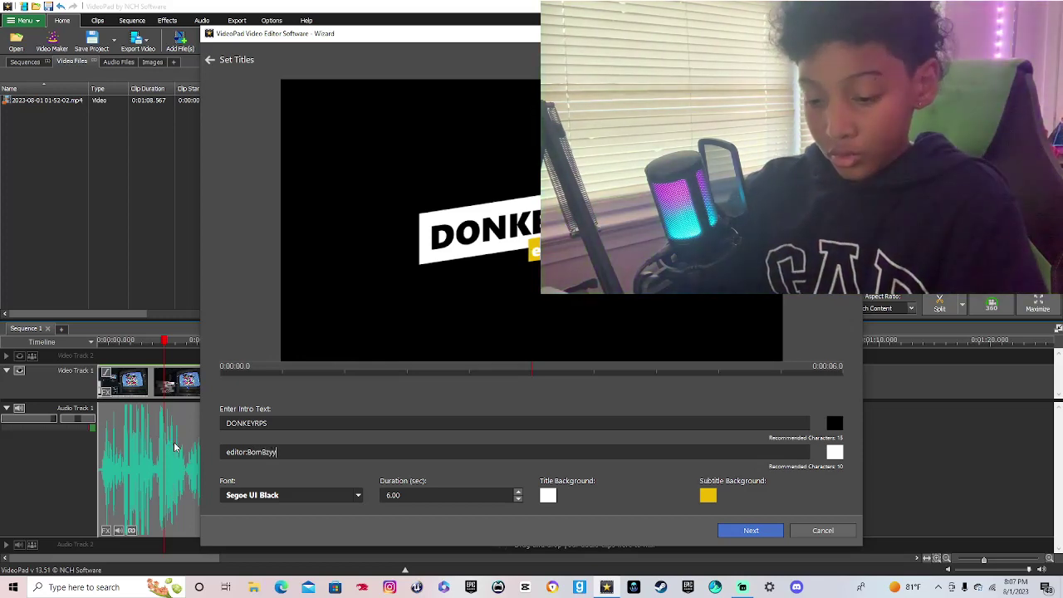
{"action": "type", "text": "yy"}
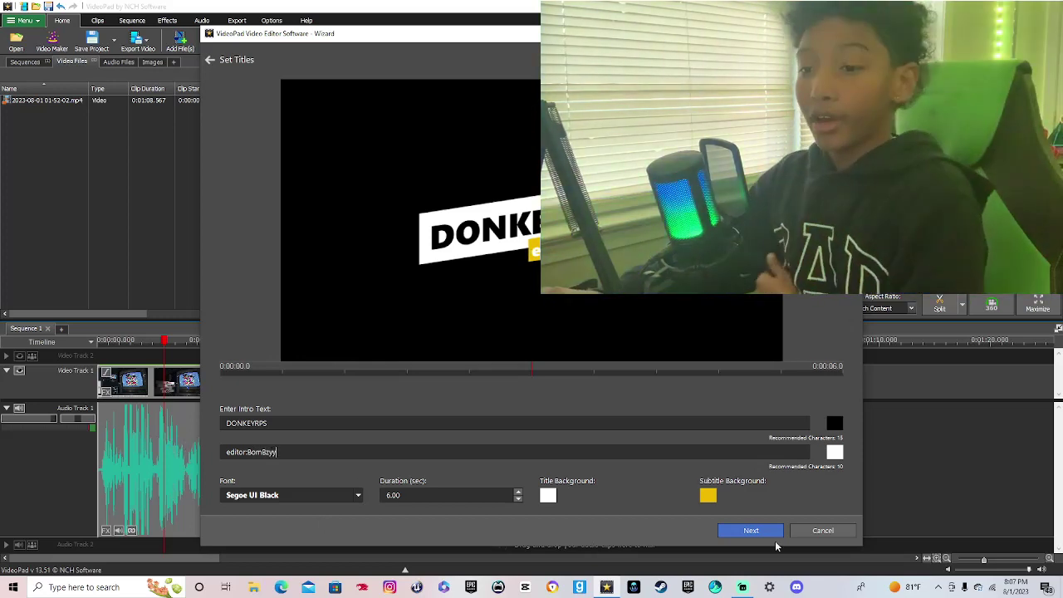
{"action": "left_click", "coordinate": [750, 530]}
{"action": "left_click", "coordinate": [773, 530]}
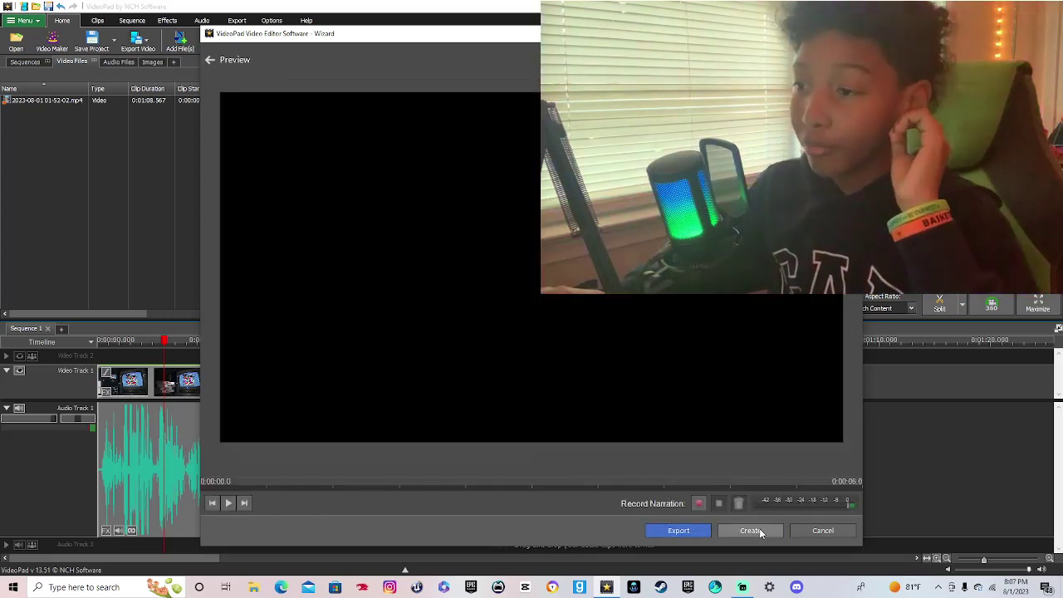
Step: Add the intro to the project, play the 1:14.567 sequence, stop it and move the playhead to the end
{"action": "left_click", "coordinate": [754, 530]}
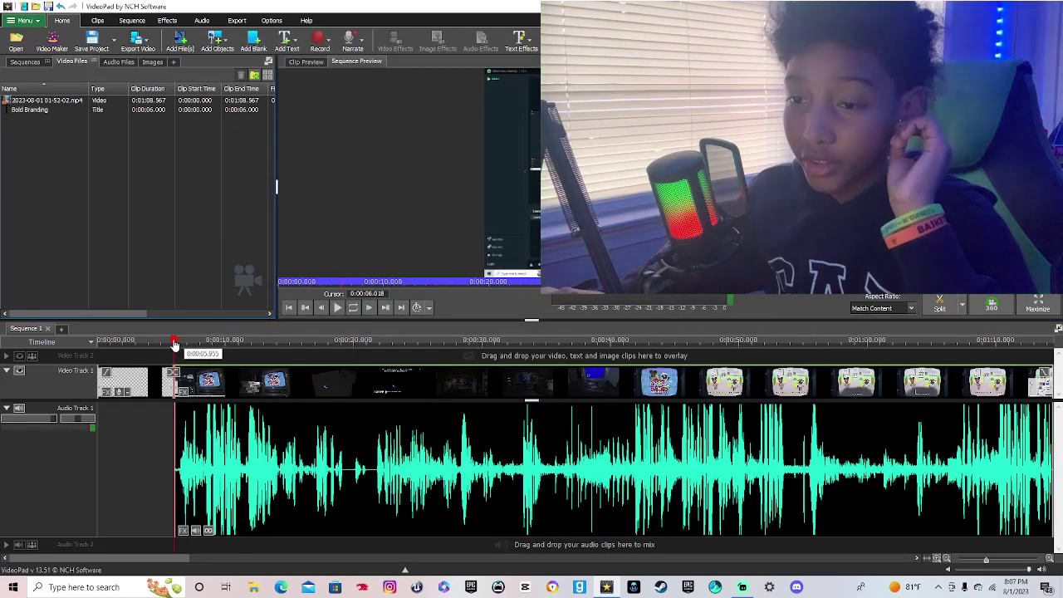
{"action": "left_click", "coordinate": [337, 307]}
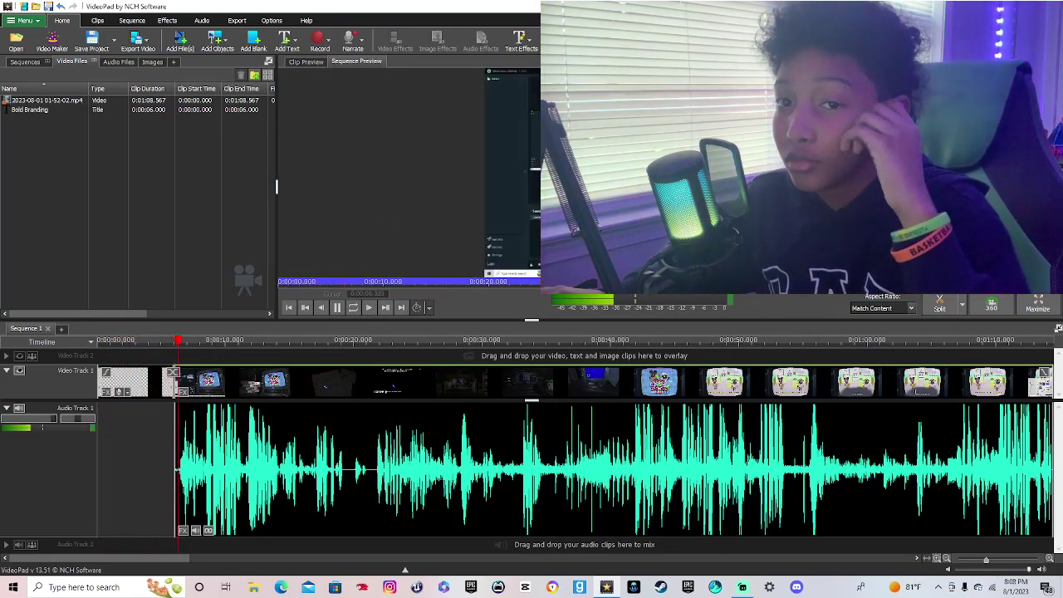
{"action": "key", "text": "space"}
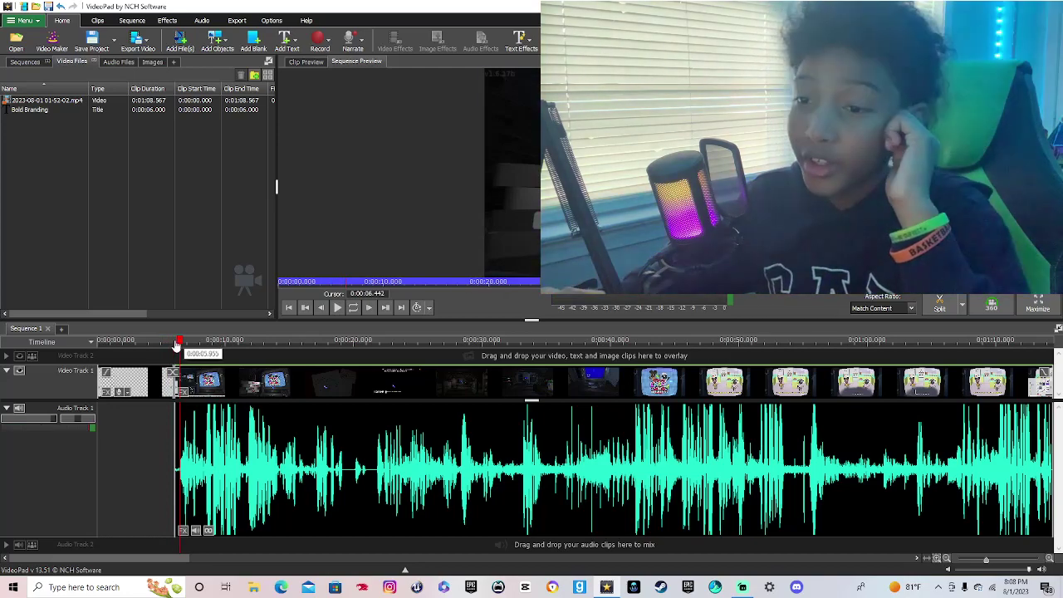
{"action": "left_click_drag", "start_coordinate": [180, 342], "coordinate": [1056, 341]}
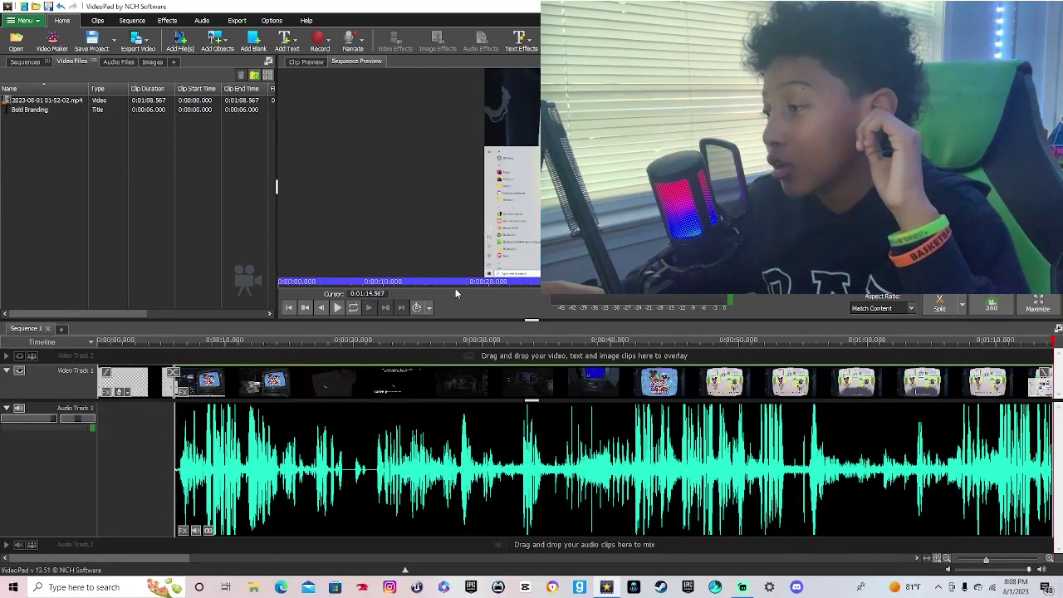
Step: Choose the YouTube Pro outro template from the Outro templates
{"action": "left_click", "coordinate": [51, 41]}
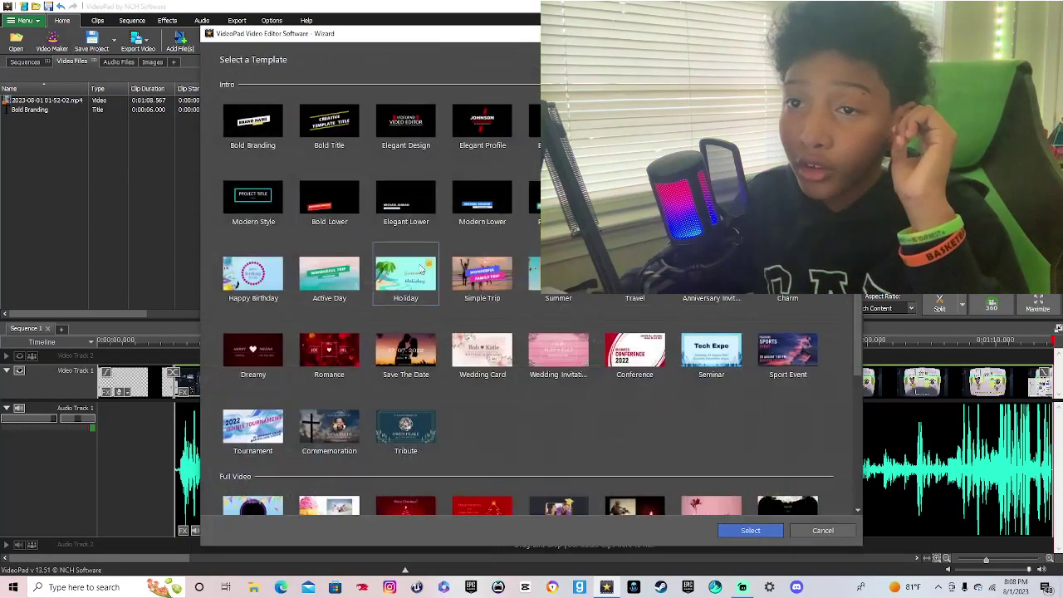
{"action": "scroll", "coordinate": [449, 299], "scroll_direction": "down", "scroll_amount": 3}
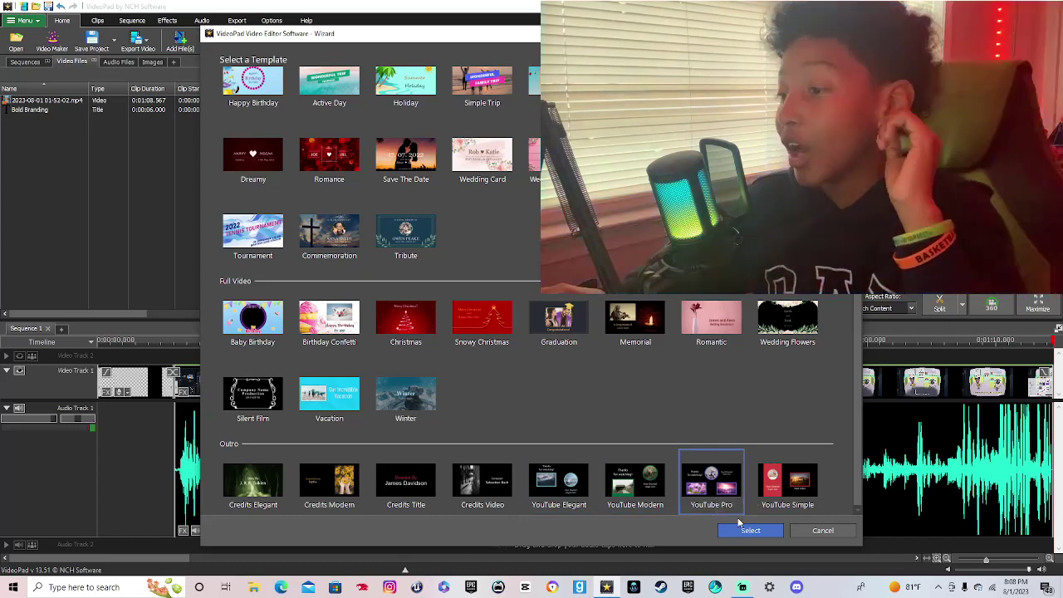
{"action": "left_click", "coordinate": [750, 530]}
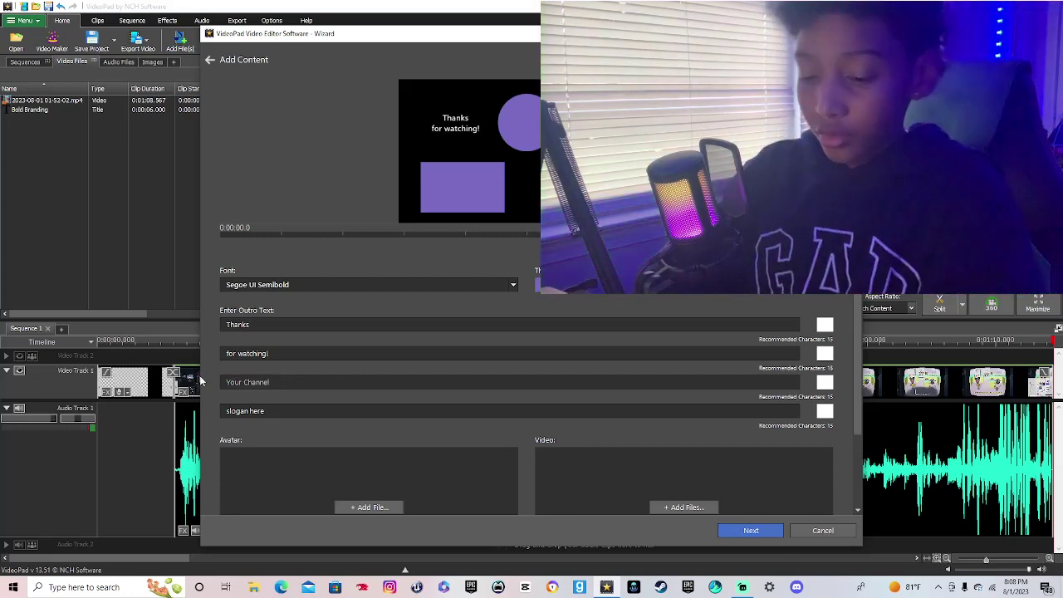
Step: Enter the channel name DONKEYRPS and replace the slogan placeholder with 'sub up!!!!!!'
{"action": "type", "text": "DONK"}
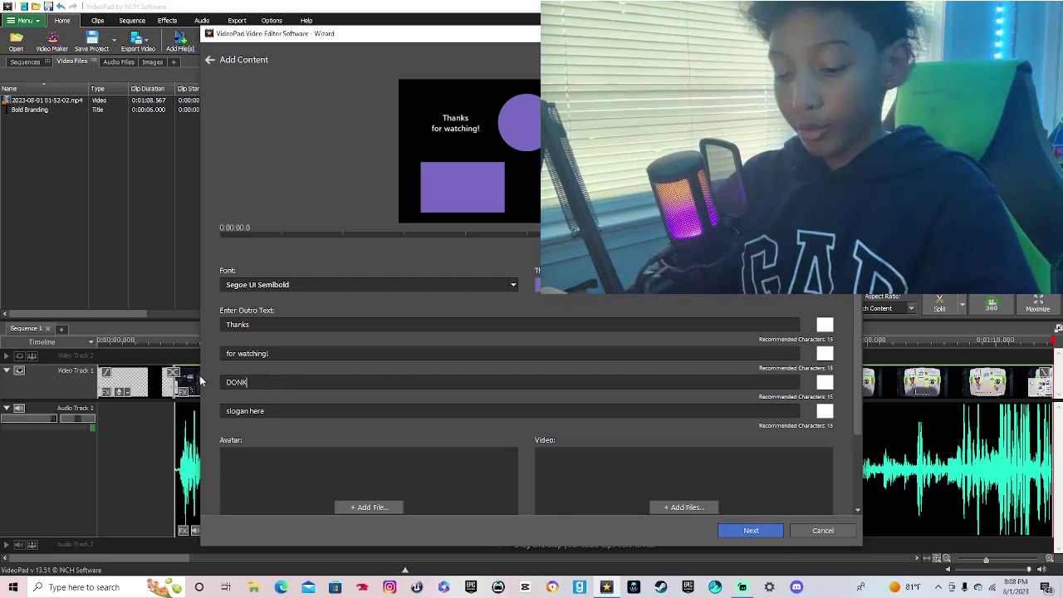
{"action": "type", "text": "EYRPS"}
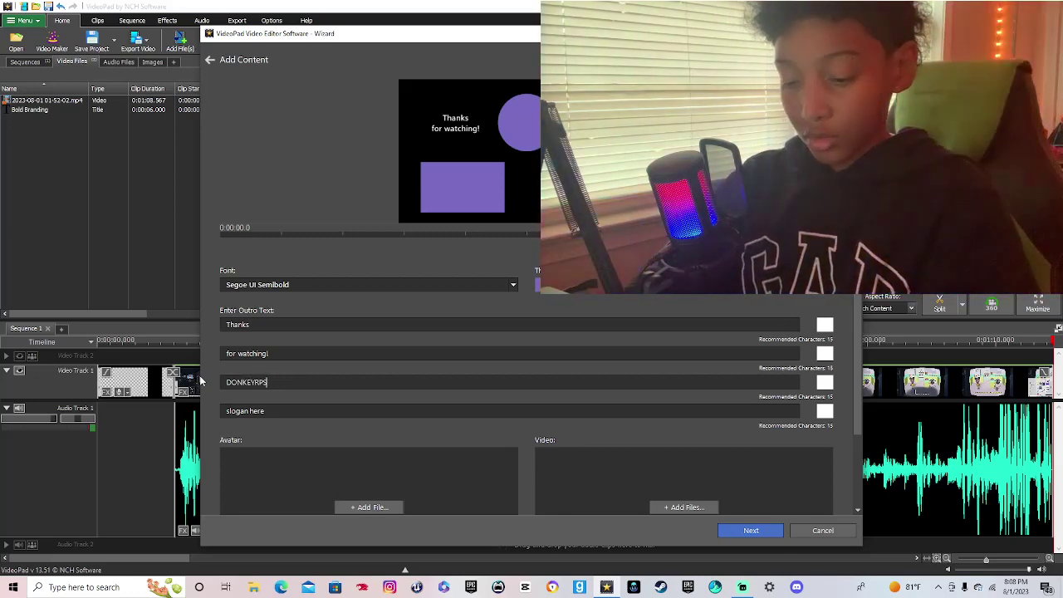
{"action": "key", "text": "Tab"}
{"action": "key", "text": "BackSpace"}
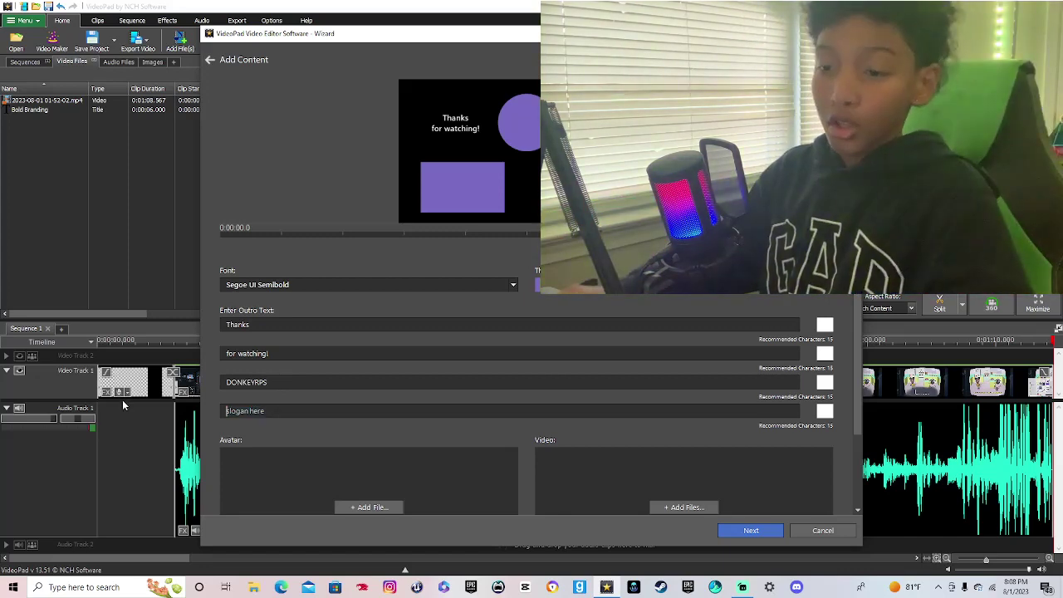
{"action": "type", "text": "s"}
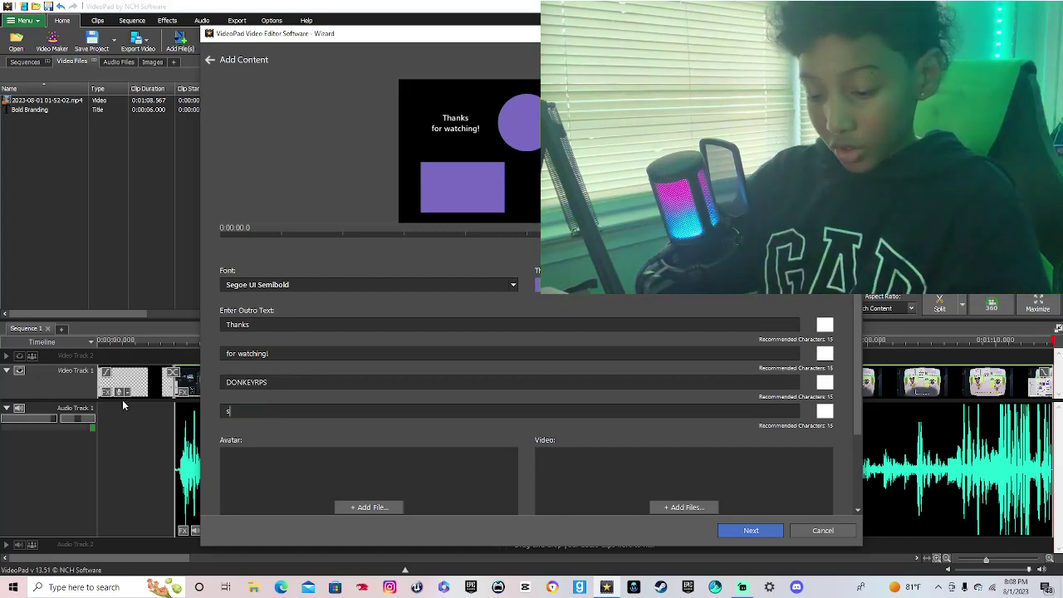
{"action": "type", "text": "ub"}
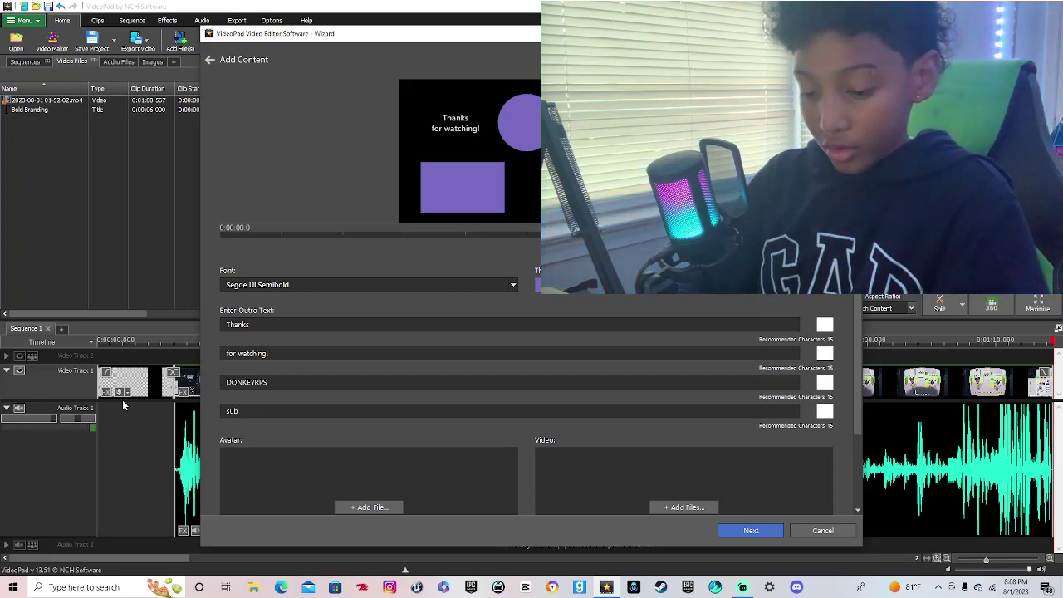
{"action": "type", "text": " up"}
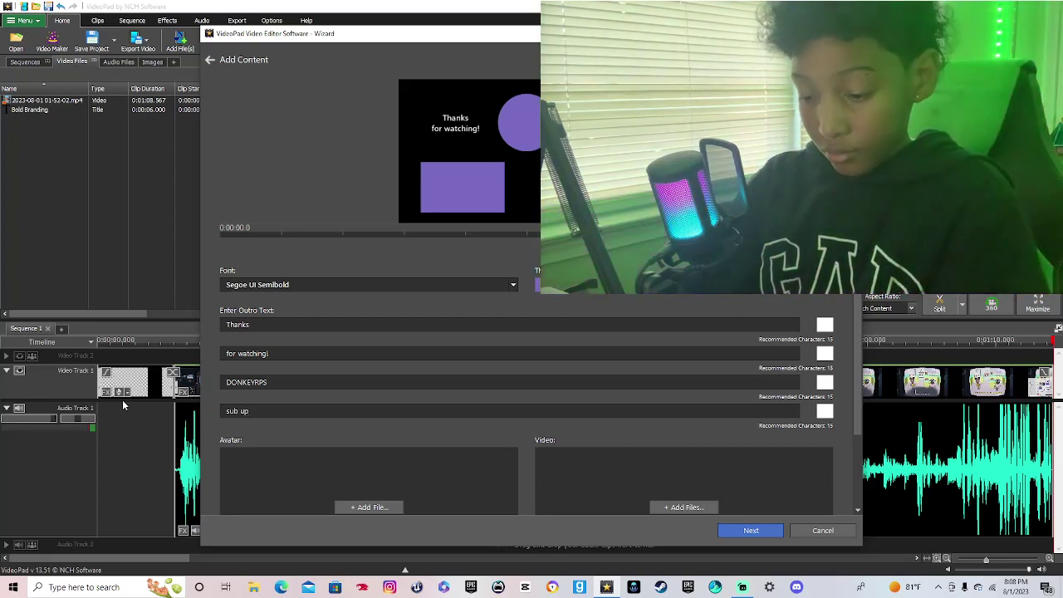
{"action": "type", "text": "!!!!!!"}
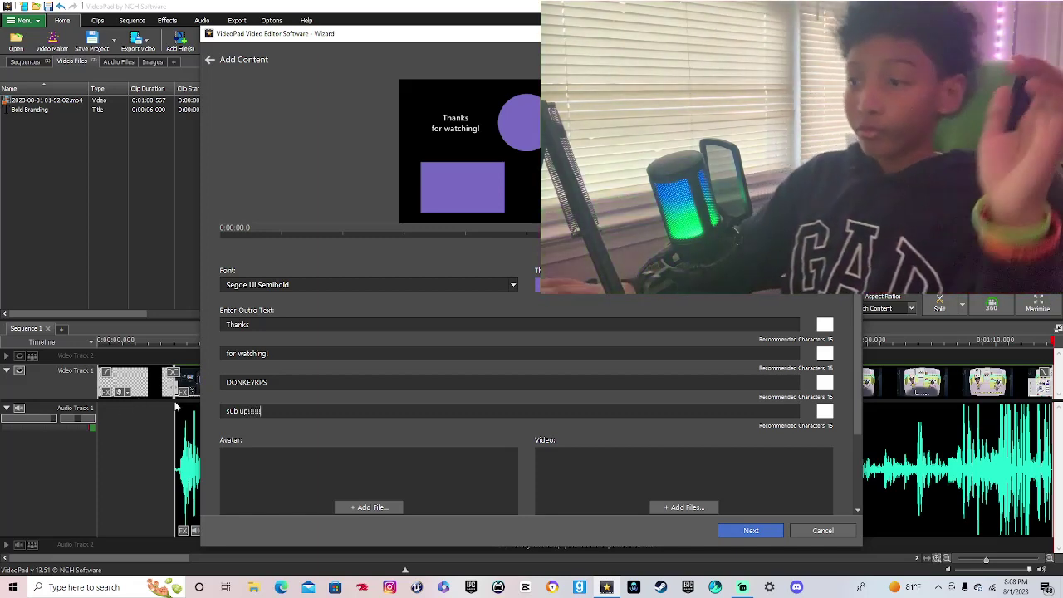
{"action": "scroll", "coordinate": [358, 406], "scroll_direction": "down", "scroll_amount": 1}
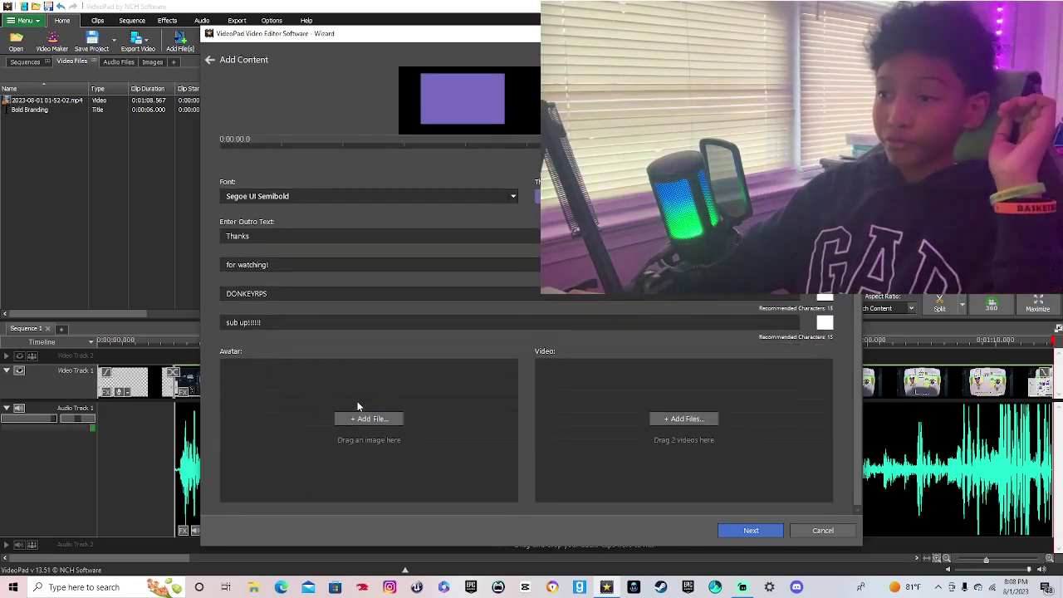
Step: Search the Pictures, Videos, Documents, Desktop and OneDrive folders for an avatar image
{"action": "left_click", "coordinate": [386, 419]}
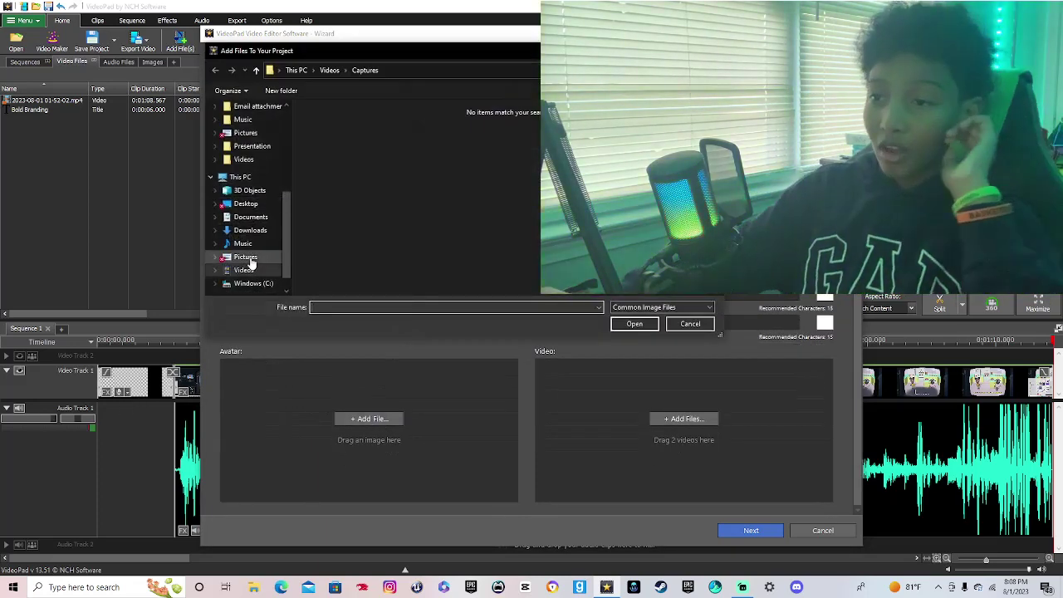
{"action": "left_click", "coordinate": [246, 256]}
{"action": "left_click", "coordinate": [244, 270]}
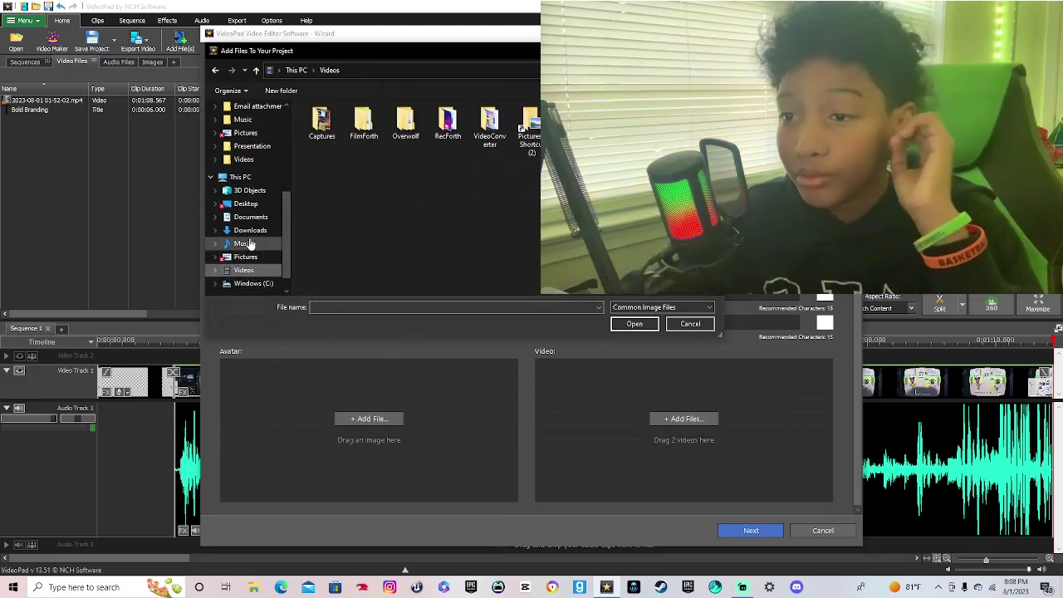
{"action": "left_click", "coordinate": [244, 243]}
{"action": "left_click", "coordinate": [251, 232]}
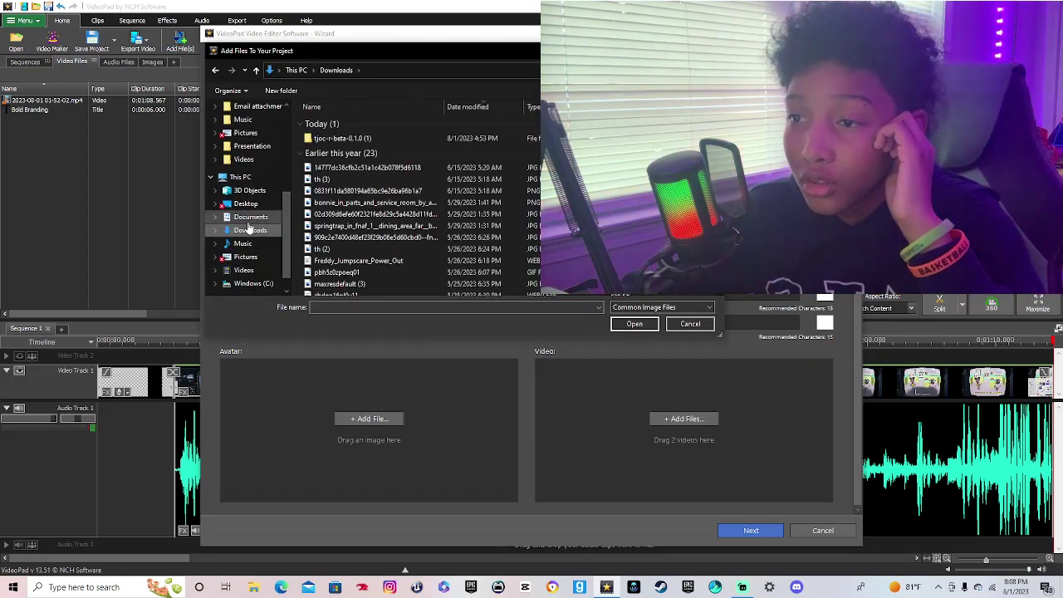
{"action": "left_click", "coordinate": [249, 217]}
{"action": "left_click", "coordinate": [246, 203]}
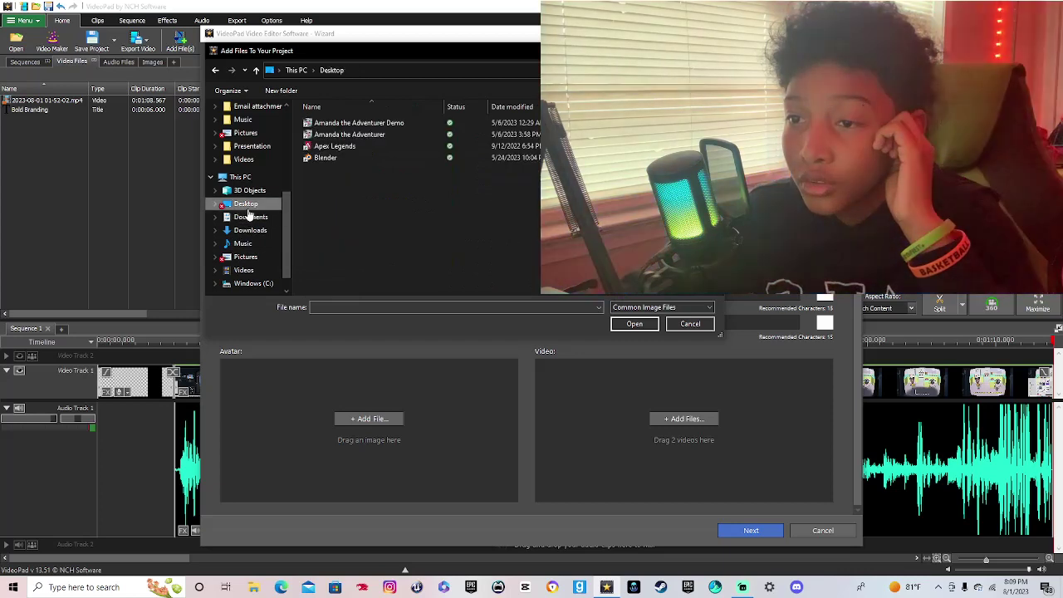
{"action": "left_click", "coordinate": [249, 190]}
{"action": "left_click", "coordinate": [247, 177]}
{"action": "left_click", "coordinate": [246, 133]}
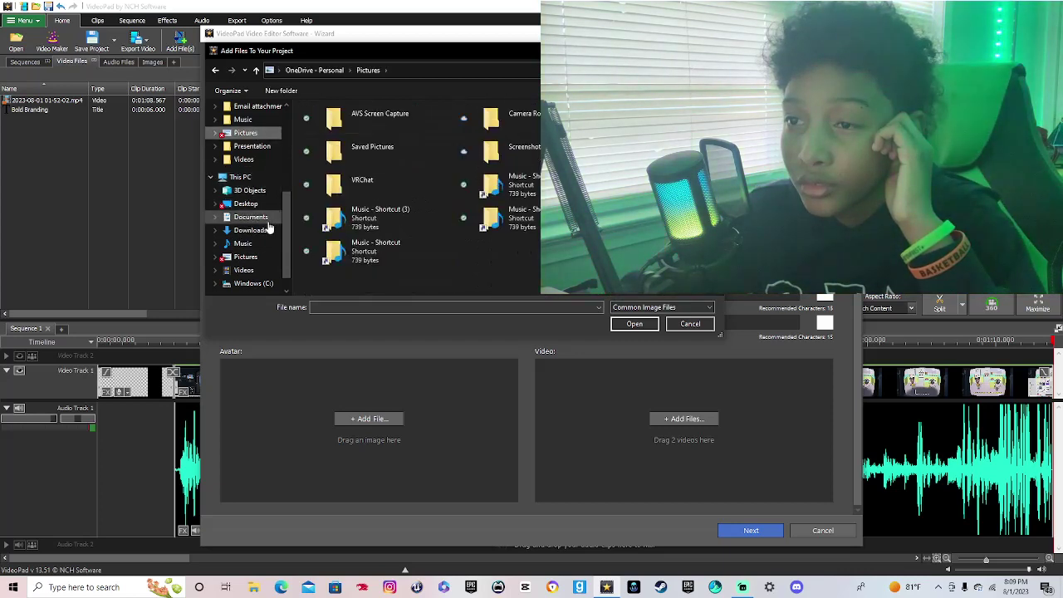
{"action": "left_click", "coordinate": [251, 160]}
{"action": "left_click", "coordinate": [251, 146]}
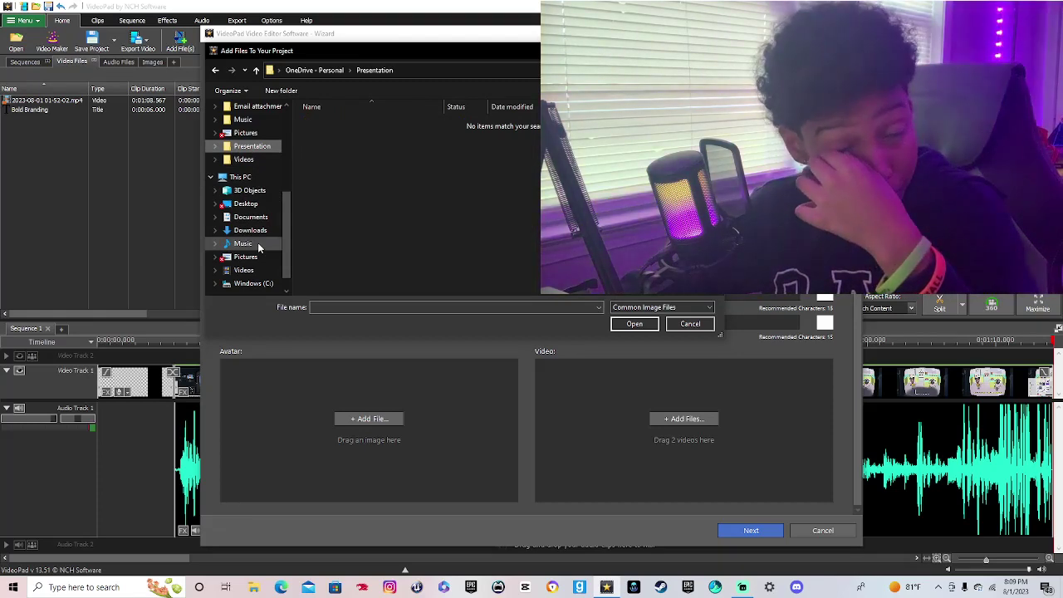
{"action": "left_click", "coordinate": [249, 270]}
{"action": "left_click", "coordinate": [260, 260]}
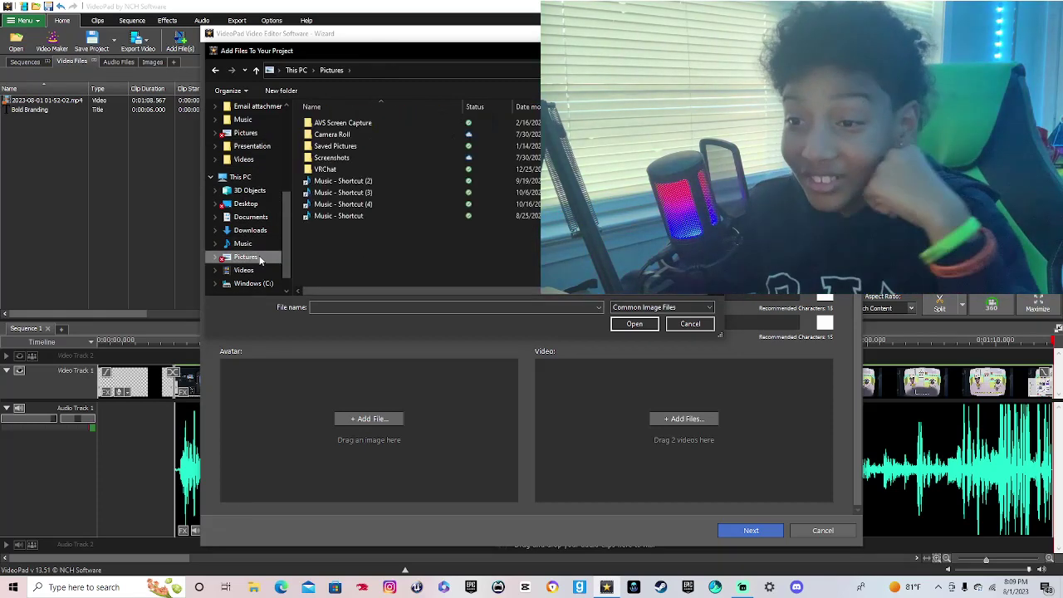
{"action": "left_click", "coordinate": [264, 271]}
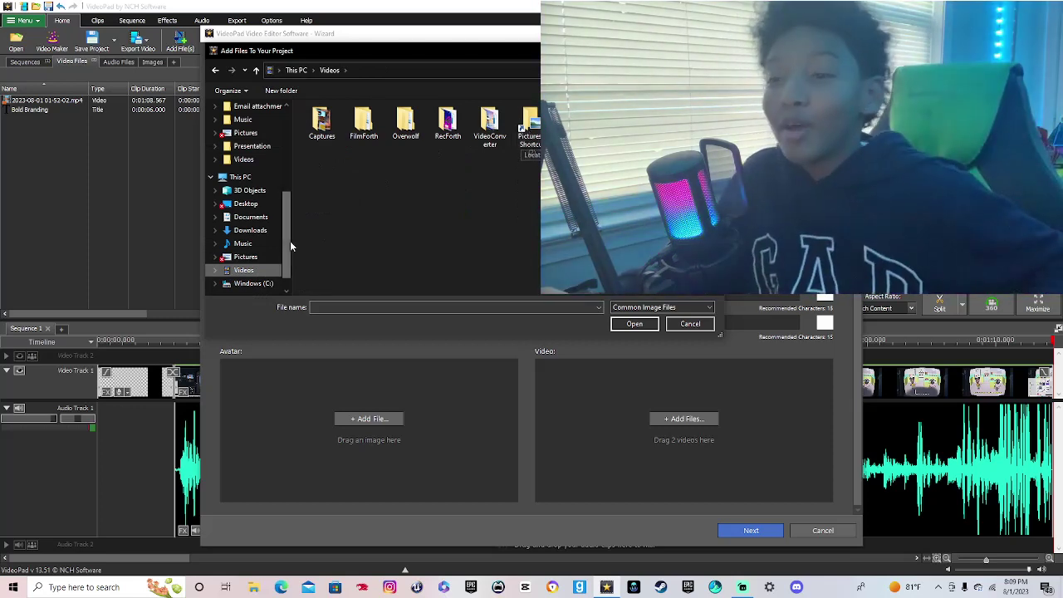
Step: Load OfficeClean.webp from Downloads as the outro's avatar image
{"action": "left_click", "coordinate": [251, 285]}
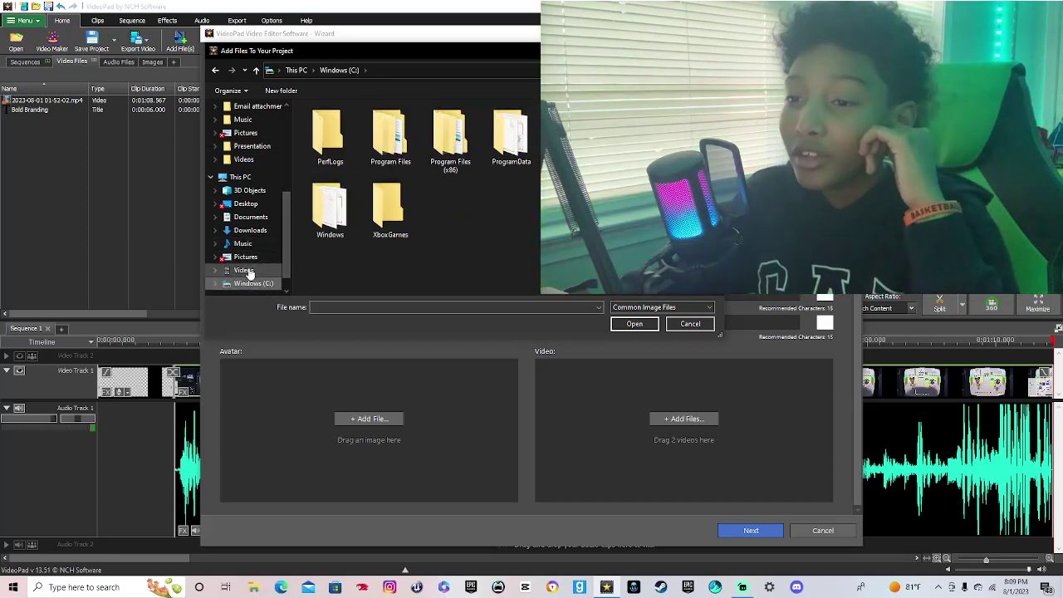
{"action": "left_click", "coordinate": [243, 244]}
{"action": "left_click", "coordinate": [246, 257]}
{"action": "left_click", "coordinate": [244, 243]}
{"action": "left_click", "coordinate": [248, 231]}
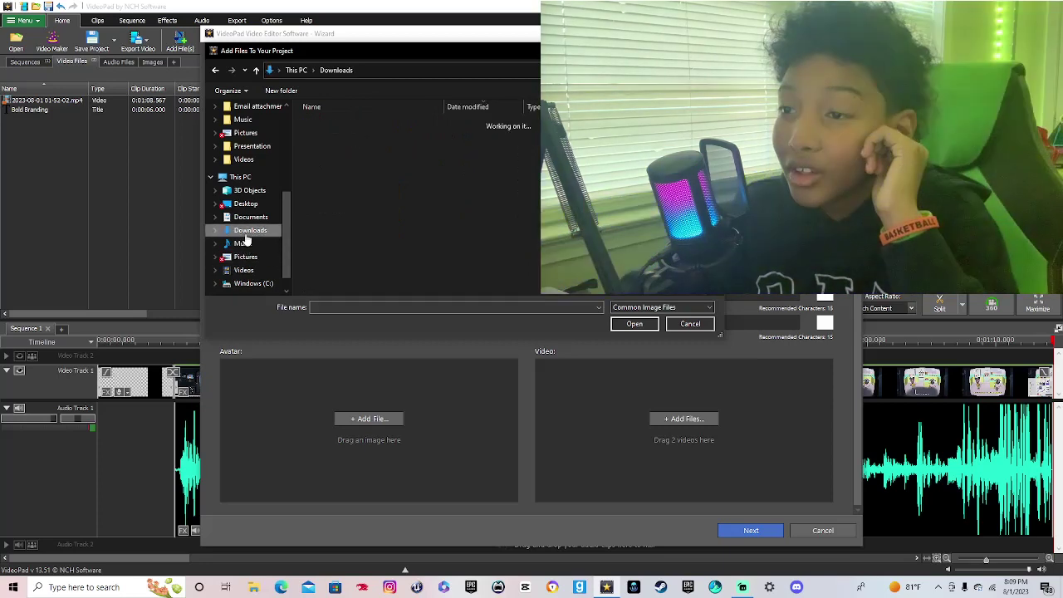
{"action": "scroll", "coordinate": [415, 208], "scroll_direction": "down", "scroll_amount": 3}
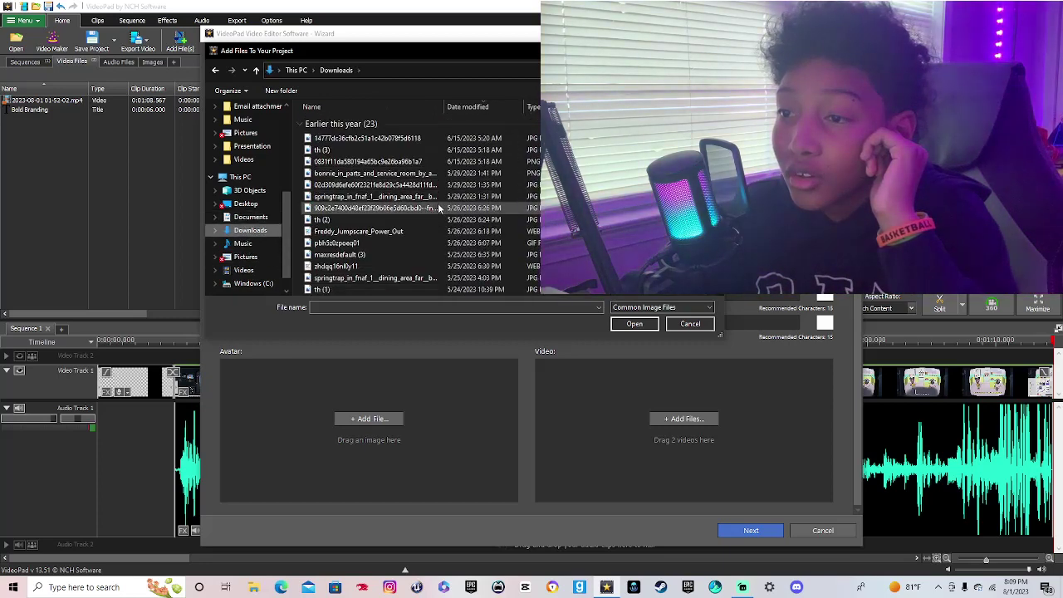
{"action": "scroll", "coordinate": [438, 208], "scroll_direction": "down", "scroll_amount": 3}
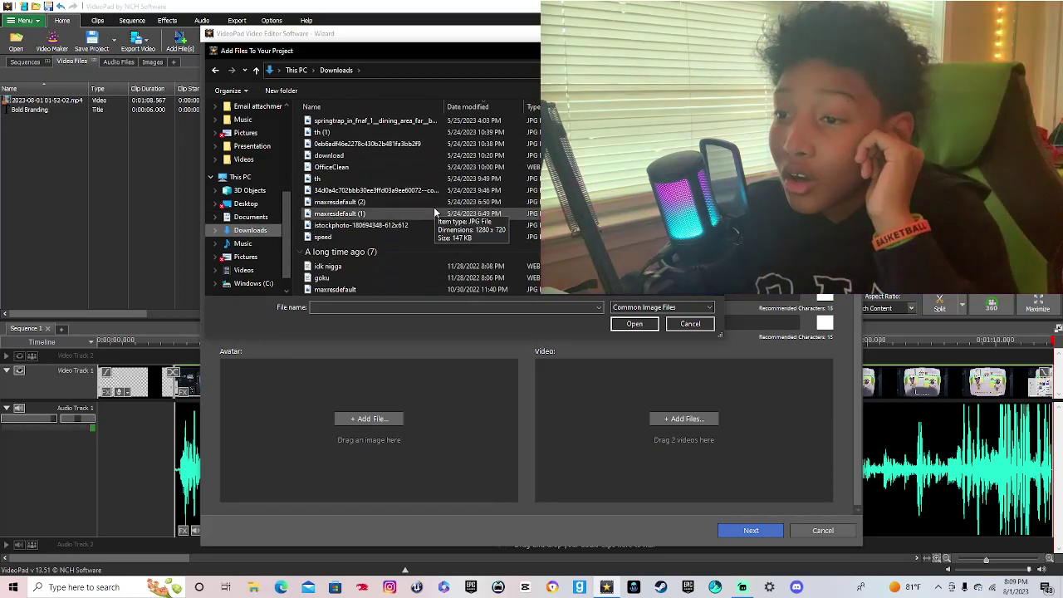
{"action": "left_click", "coordinate": [413, 167]}
{"action": "double_click", "coordinate": [413, 167]}
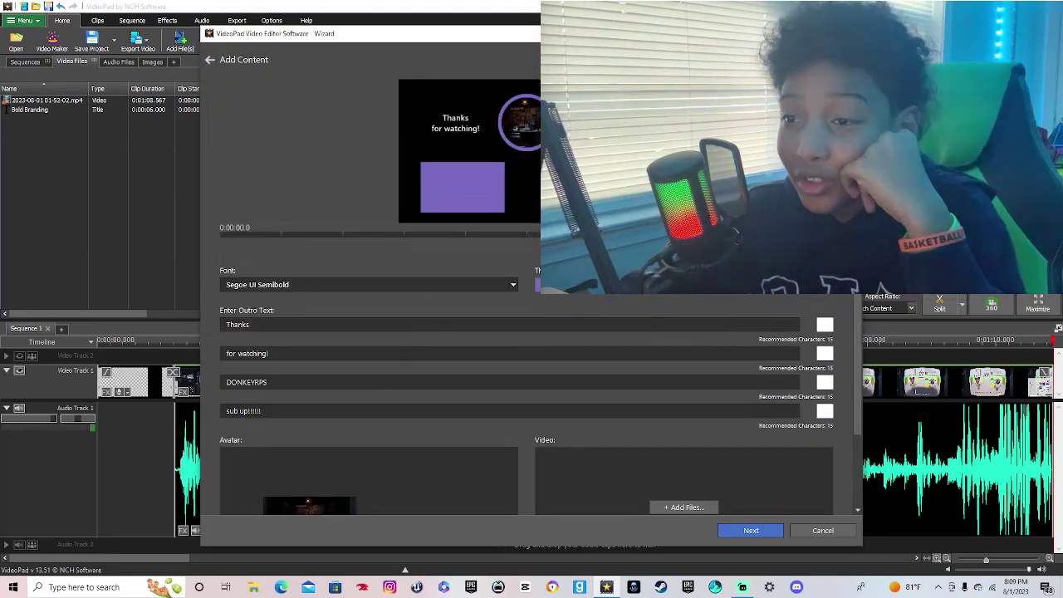
{"action": "scroll", "coordinate": [473, 397], "scroll_direction": "down", "scroll_amount": 1}
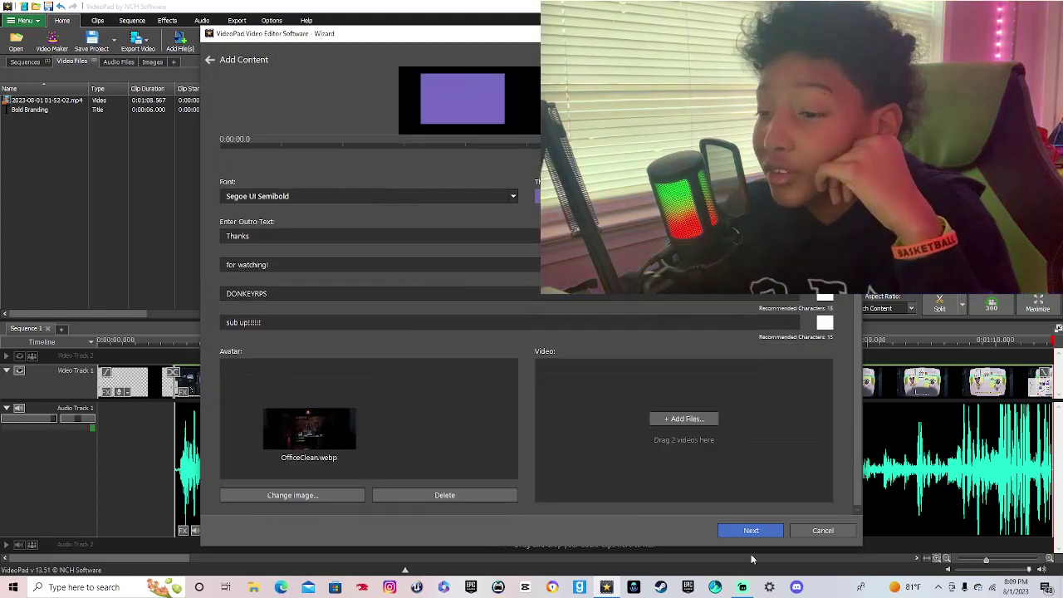
{"action": "left_click", "coordinate": [683, 419]}
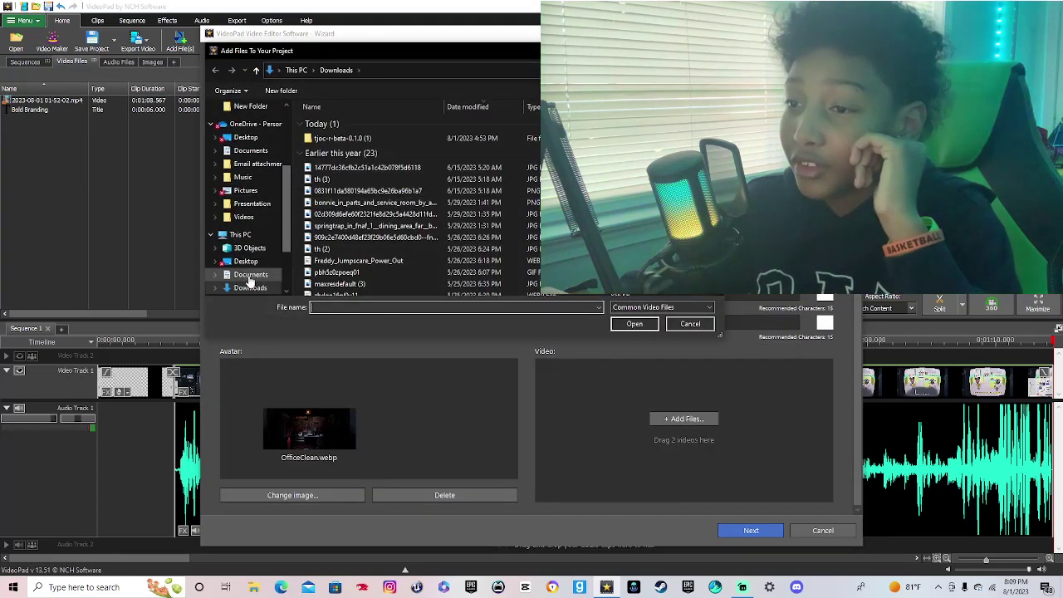
{"action": "left_click", "coordinate": [249, 275]}
{"action": "scroll", "coordinate": [249, 264], "scroll_direction": "down", "scroll_amount": 2}
{"action": "left_click", "coordinate": [243, 270]}
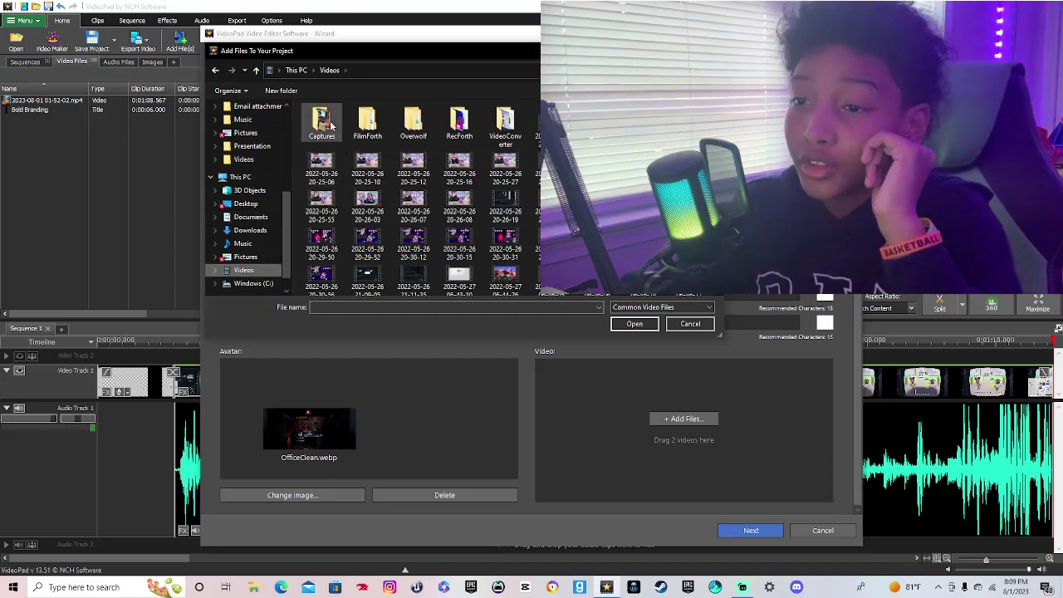
{"action": "scroll", "coordinate": [465, 182], "scroll_direction": "down", "scroll_amount": 3}
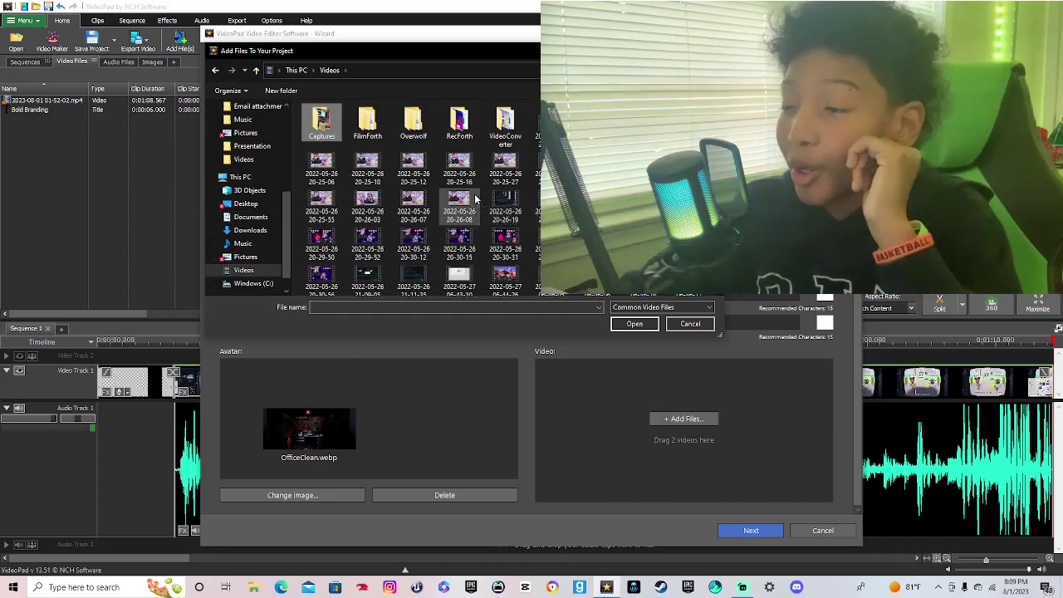
{"action": "scroll", "coordinate": [469, 186], "scroll_direction": "up", "scroll_amount": 3}
{"action": "scroll", "coordinate": [478, 205], "scroll_direction": "down", "scroll_amount": 5}
{"action": "scroll", "coordinate": [477, 205], "scroll_direction": "down", "scroll_amount": 5}
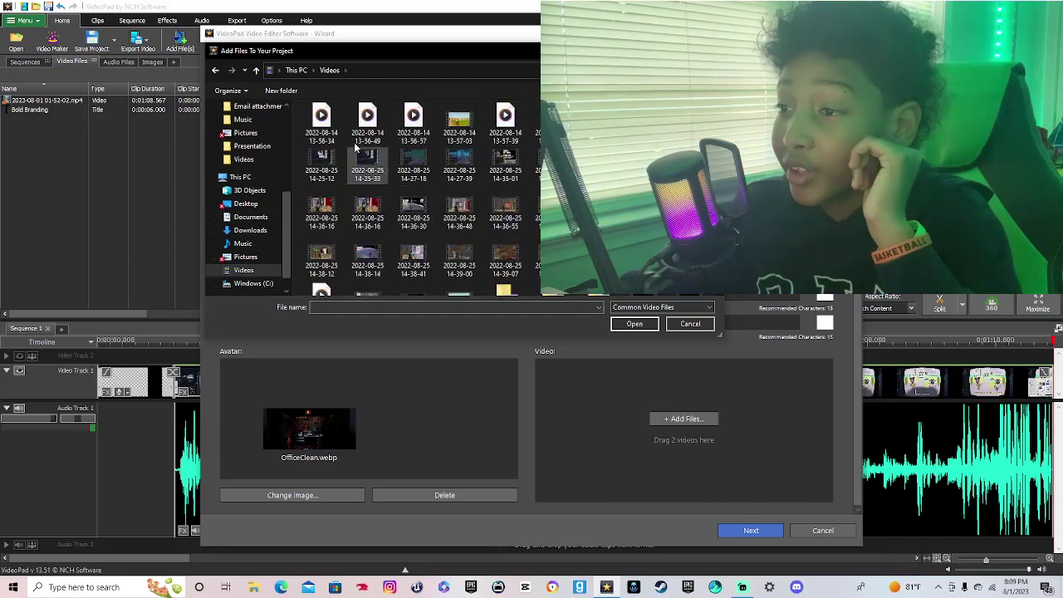
{"action": "scroll", "coordinate": [347, 161], "scroll_direction": "up", "scroll_amount": 10}
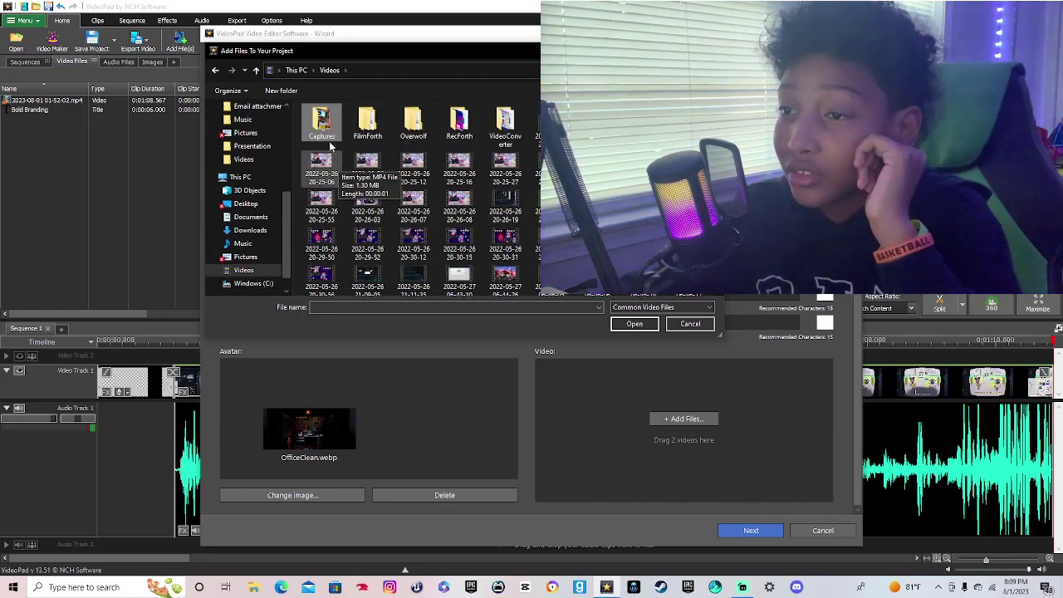
{"action": "double_click", "coordinate": [323, 125]}
{"action": "scroll", "coordinate": [432, 200], "scroll_direction": "down", "scroll_amount": 10}
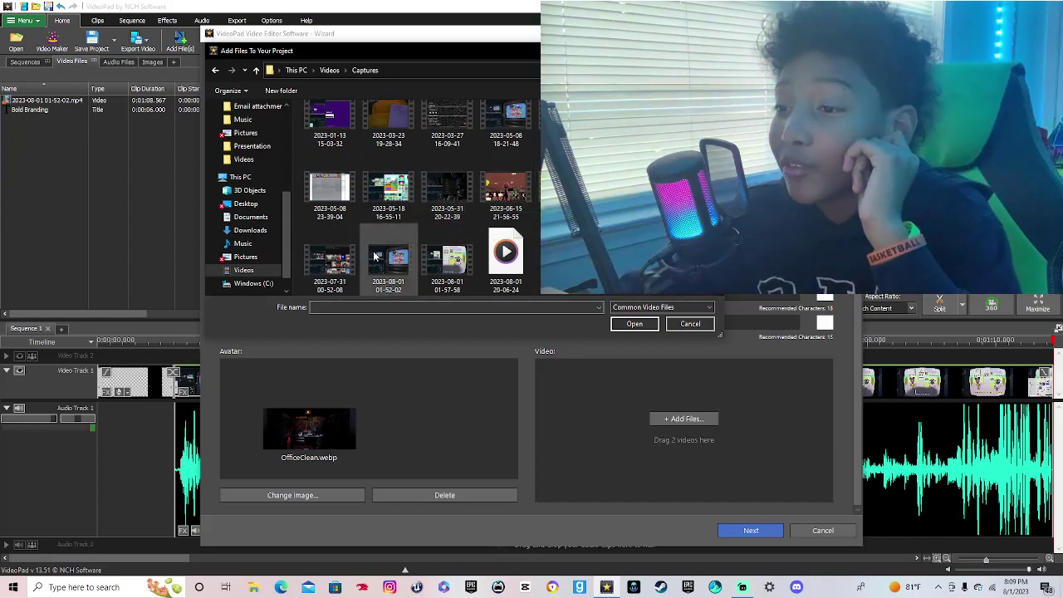
{"action": "double_click", "coordinate": [386, 264]}
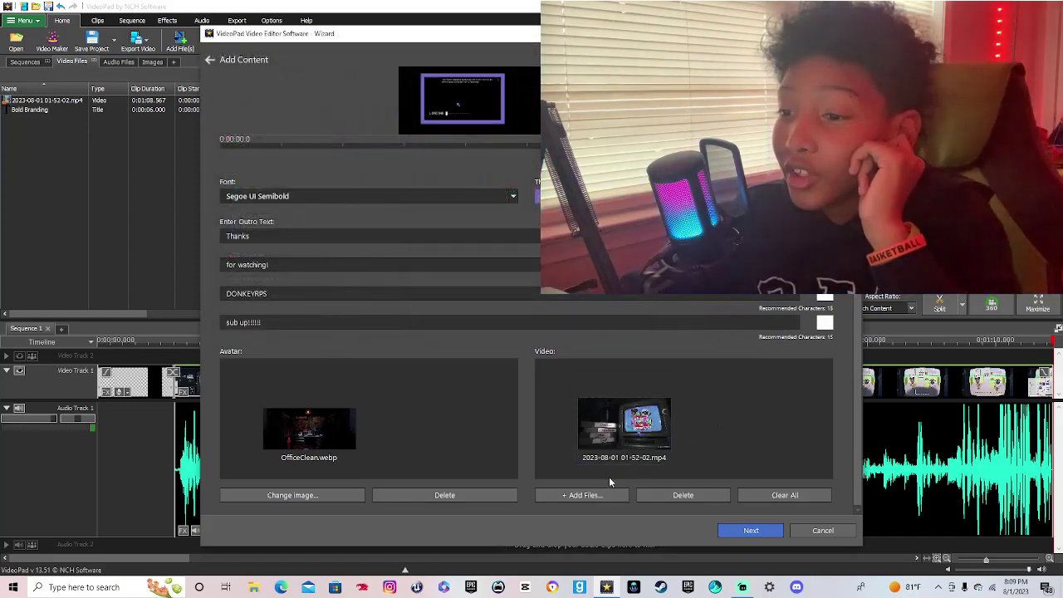
{"action": "left_click", "coordinate": [595, 494]}
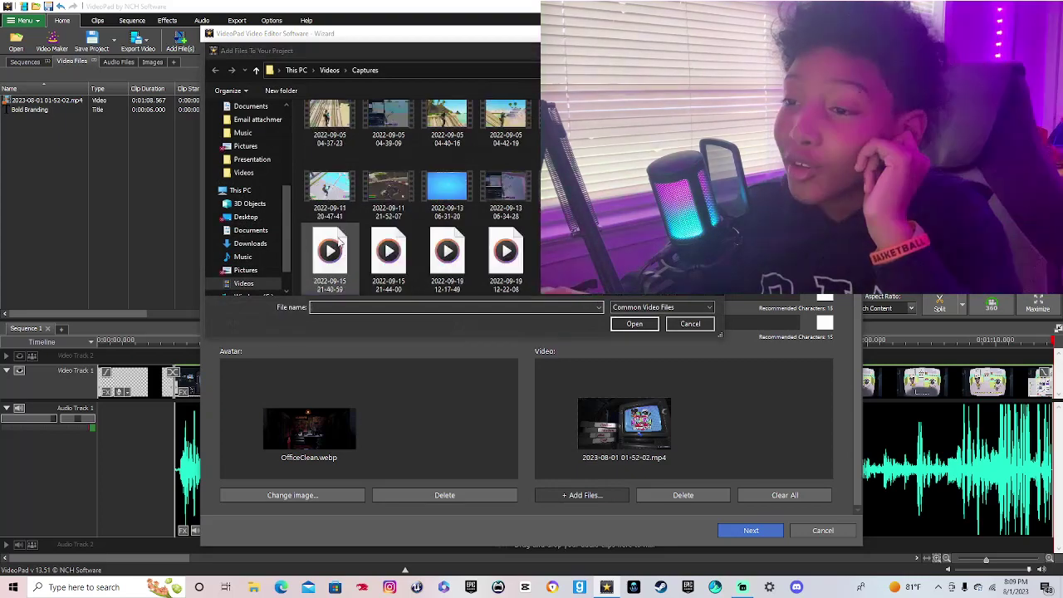
{"action": "scroll", "coordinate": [337, 226], "scroll_direction": "up", "scroll_amount": 3}
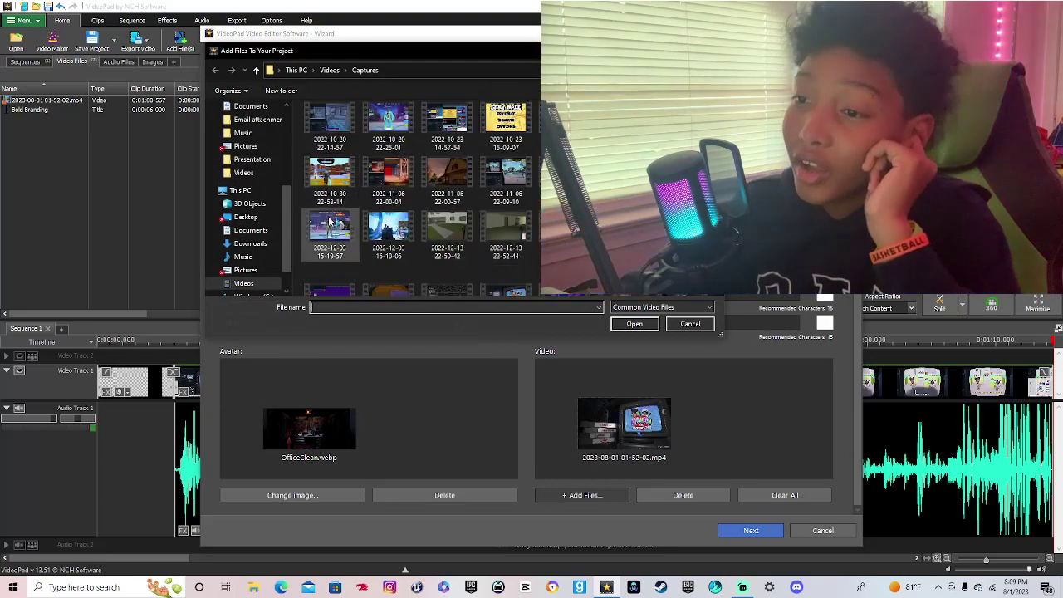
{"action": "left_click", "coordinate": [331, 266]}
{"action": "left_click", "coordinate": [633, 323]}
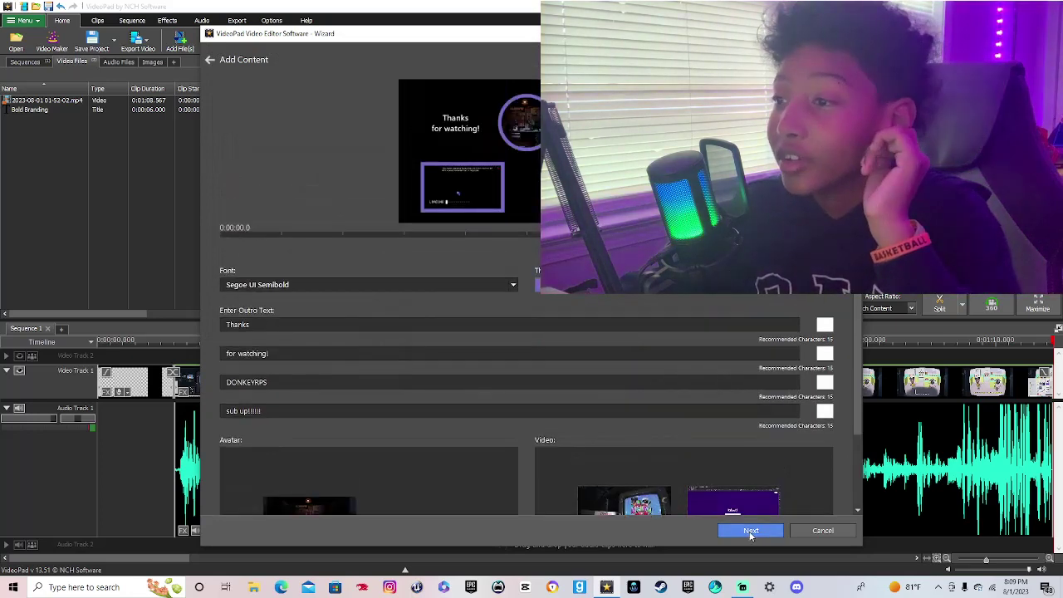
Step: Skip music and preview, create the 15-second YouTube Pro outro at the timeline's end, and stop playback
{"action": "left_click", "coordinate": [751, 530]}
{"action": "left_click", "coordinate": [743, 531]}
{"action": "left_click", "coordinate": [748, 531]}
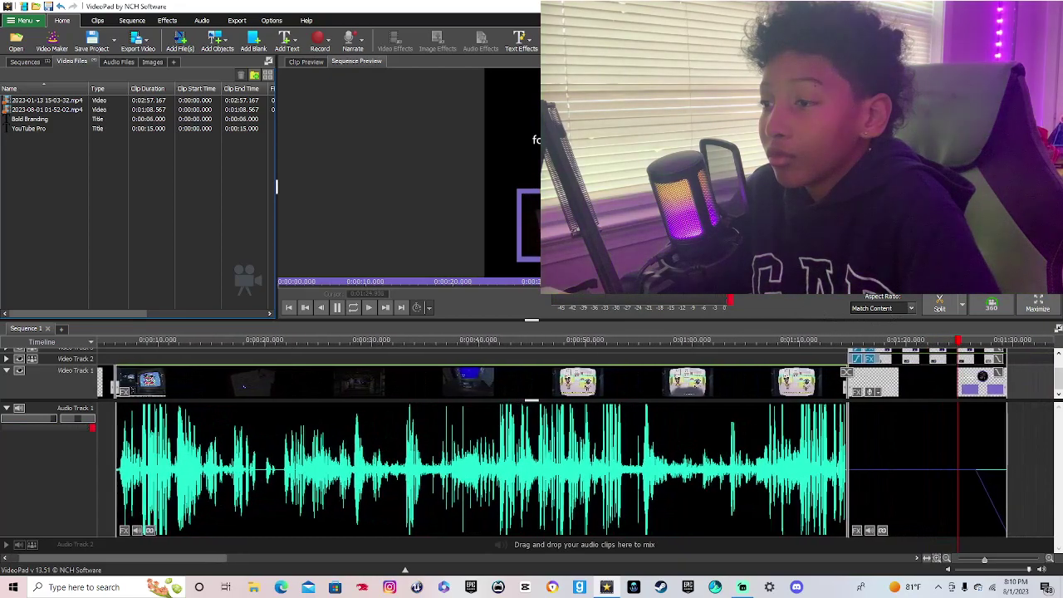
{"action": "key", "text": "space"}
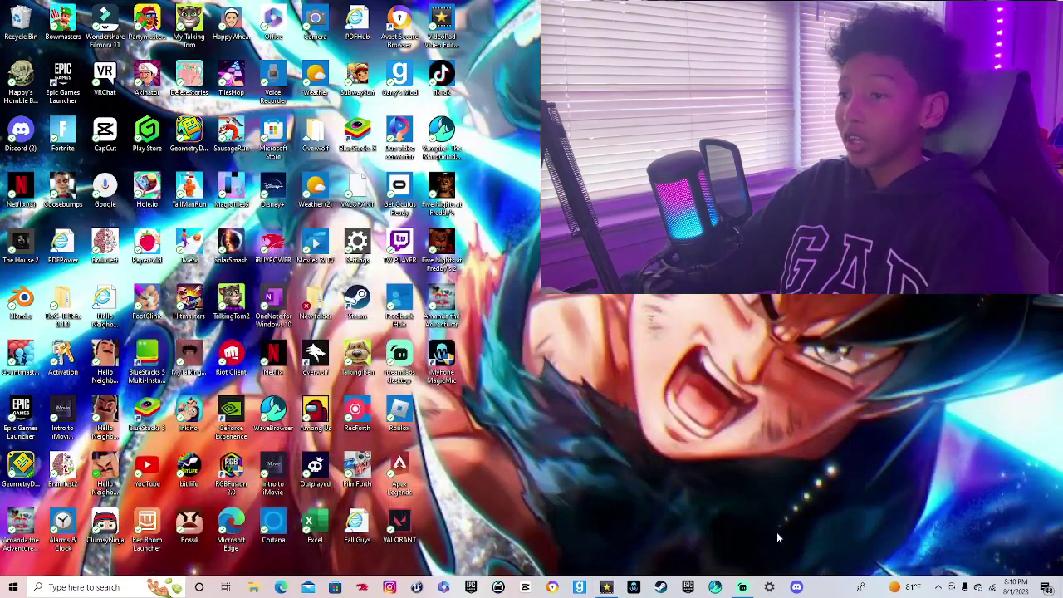
Step: Close the VideoPad window from its taskbar icon menu
{"action": "right_click", "coordinate": [606, 587]}
{"action": "left_click", "coordinate": [600, 564]}
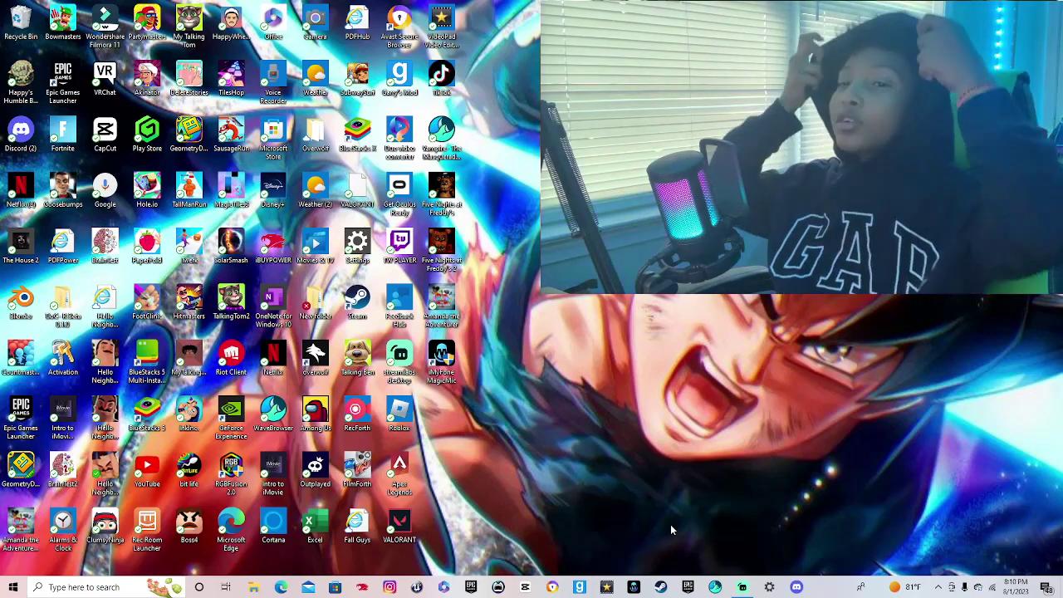
Step: Bring Streamlabs Desktop back on screen from the taskbar
{"action": "left_click", "coordinate": [741, 587]}
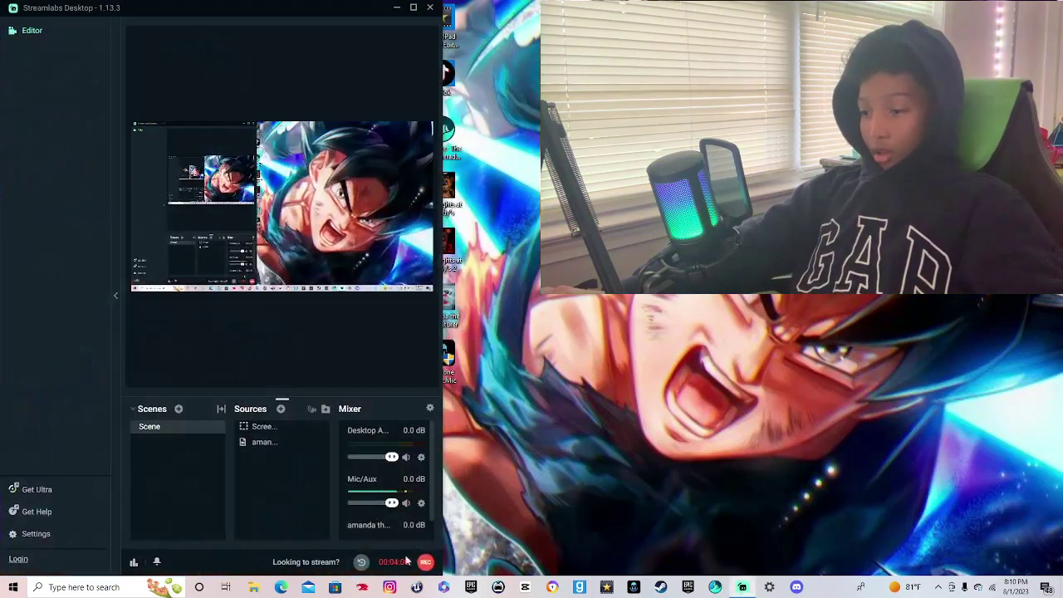